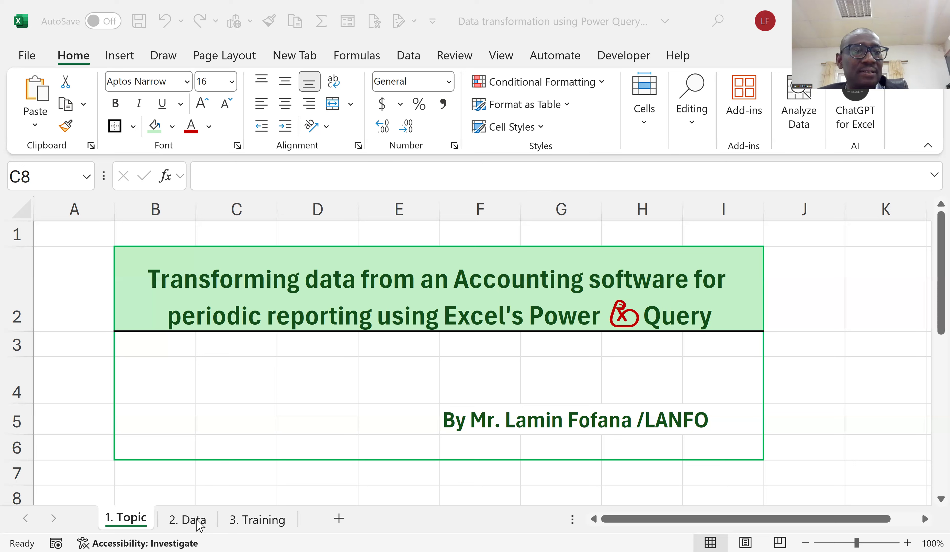
Open the 2. Data sheet and examine the first entries under Payment Description and Amount paid
click(197, 521)
click(198, 522)
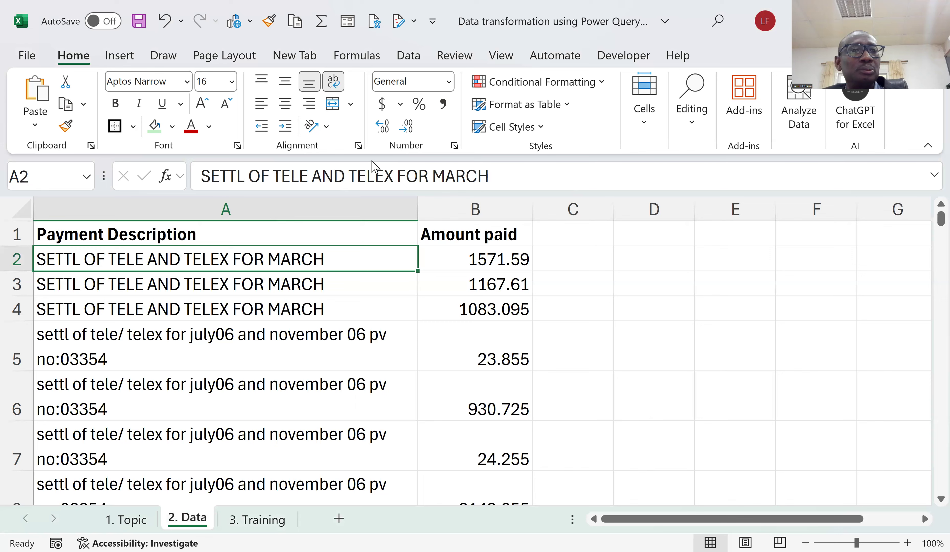
click(320, 456)
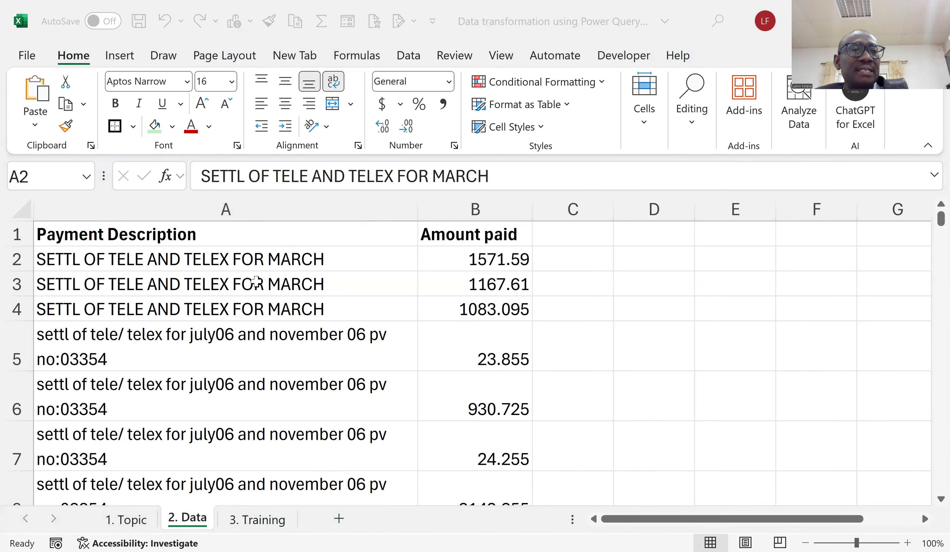
click(252, 277)
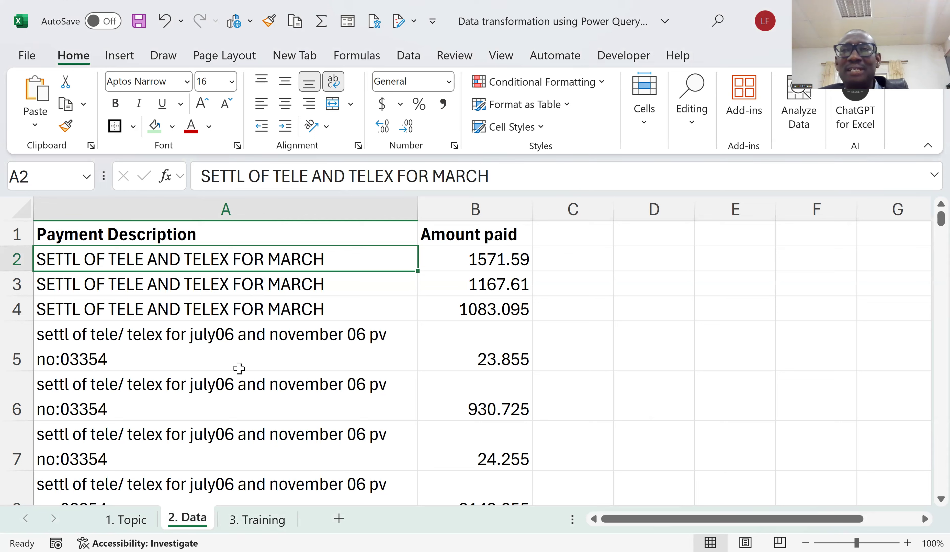
click(227, 341)
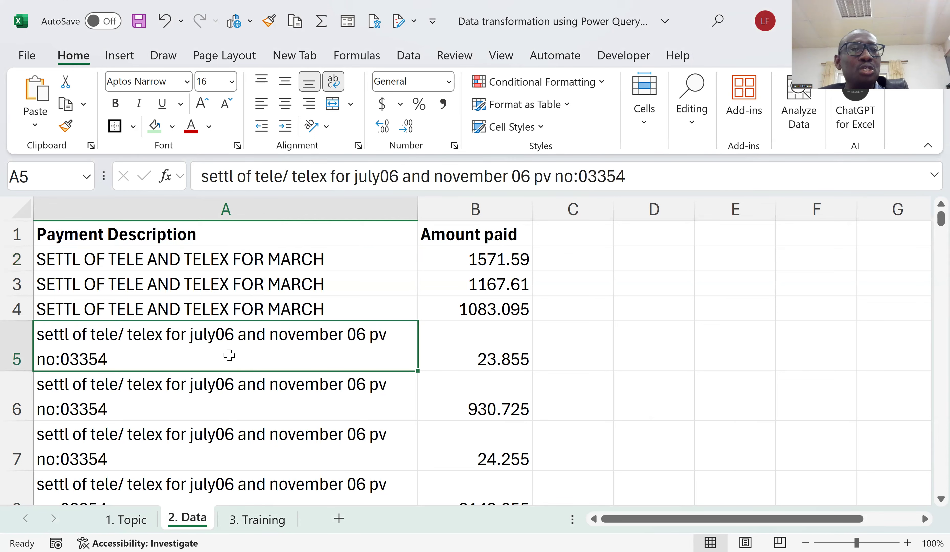
click(436, 299)
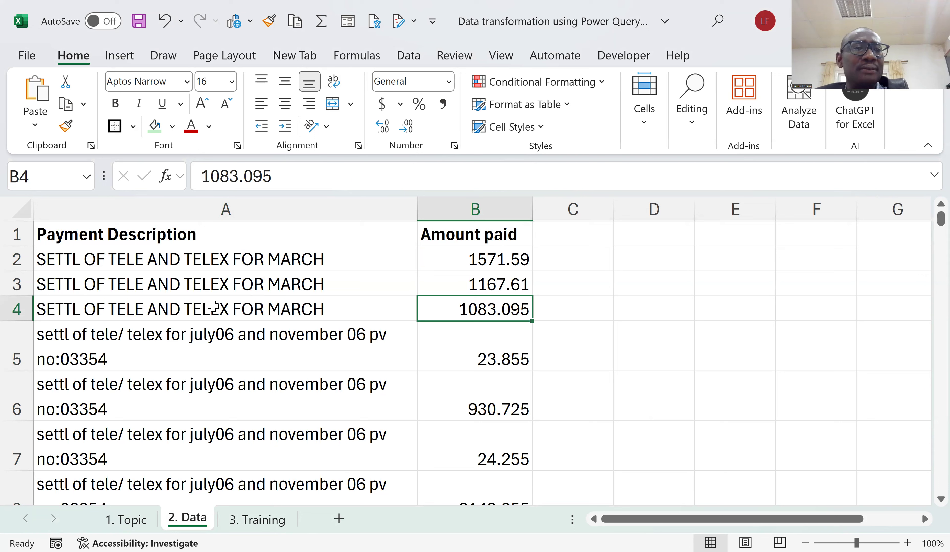
click(210, 314)
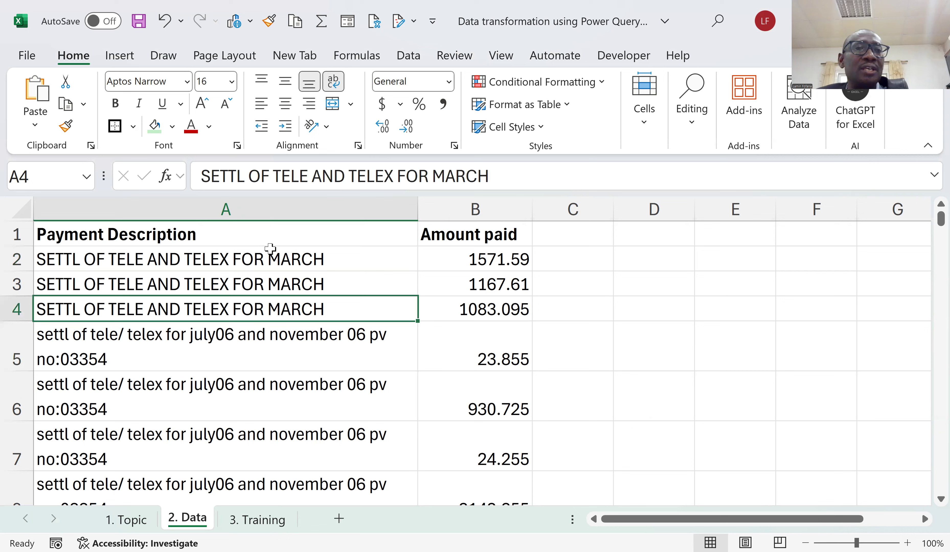
click(271, 236)
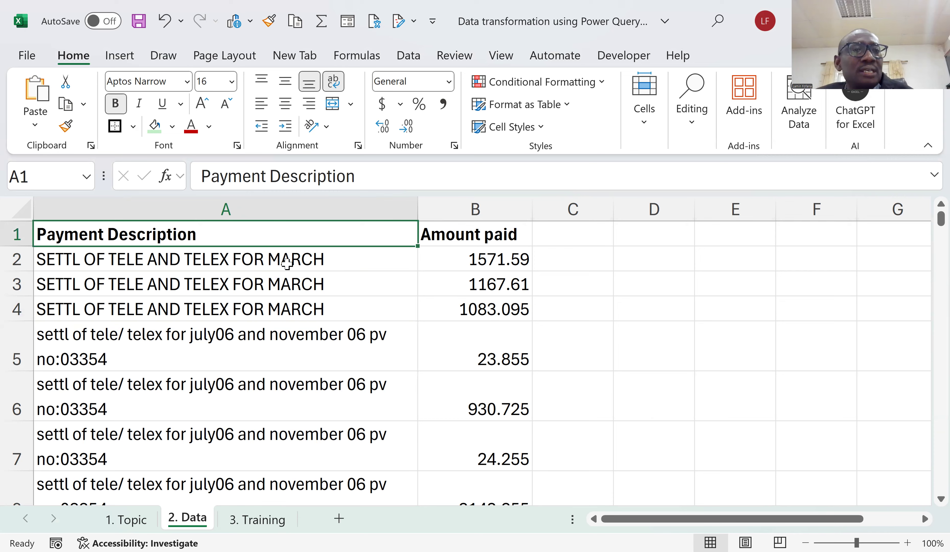
Compare the wording of the telephone and telex payment descriptions in the first rows with their amounts
scroll(244, 324, down, 3)
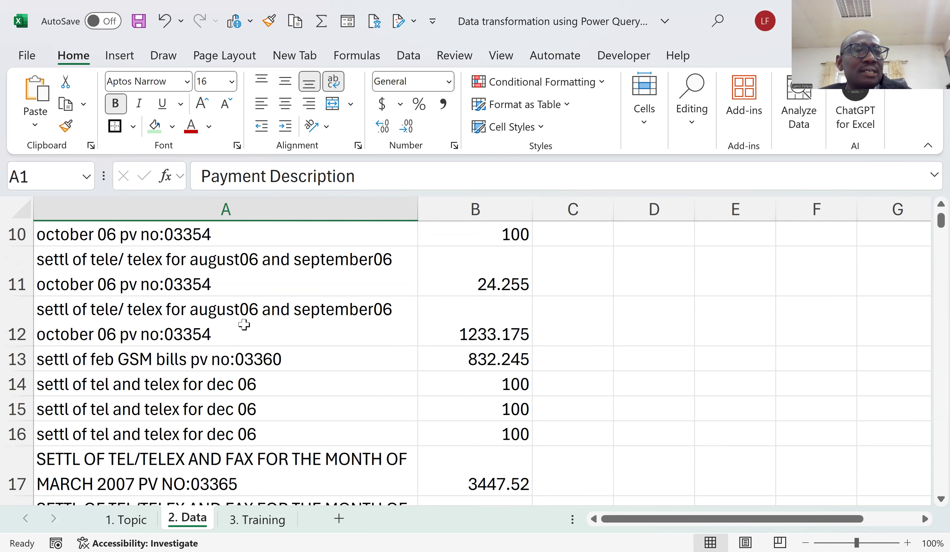
scroll(229, 302, up, 3)
click(227, 283)
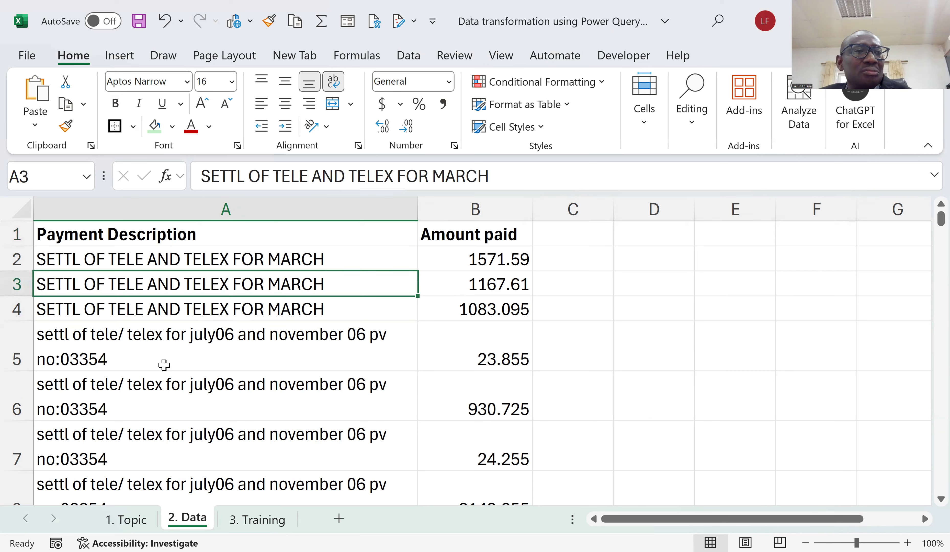
click(132, 258)
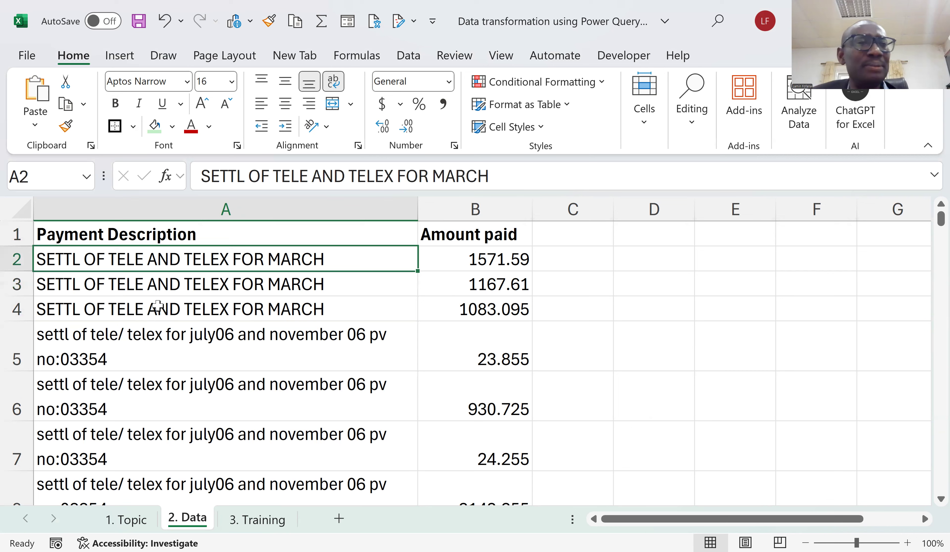
click(154, 341)
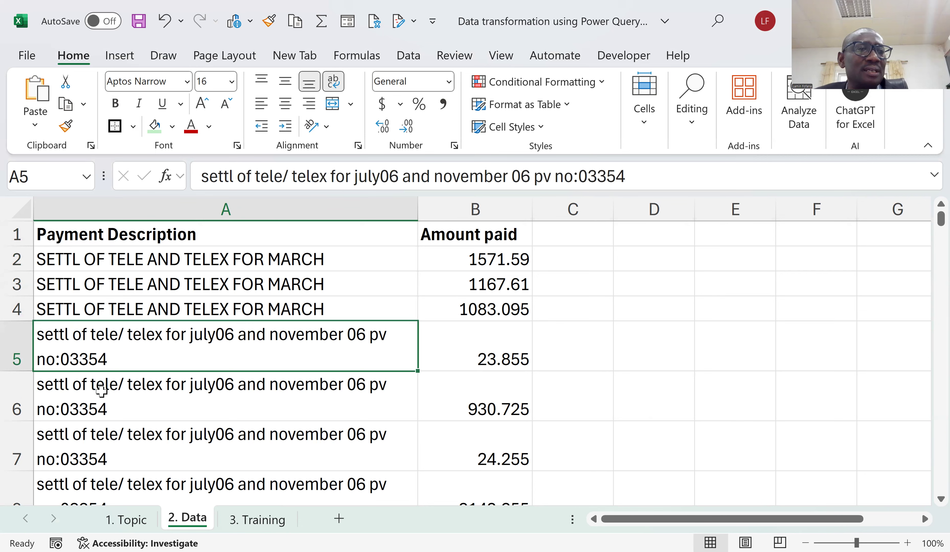
scroll(106, 398, down, 1)
scroll(114, 403, down, 2)
scroll(144, 400, up, 3)
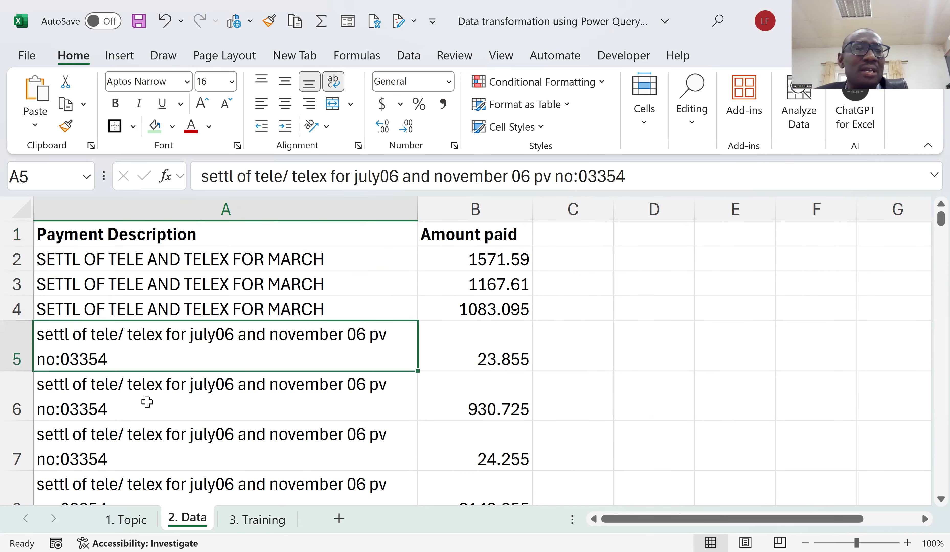
click(283, 265)
click(440, 281)
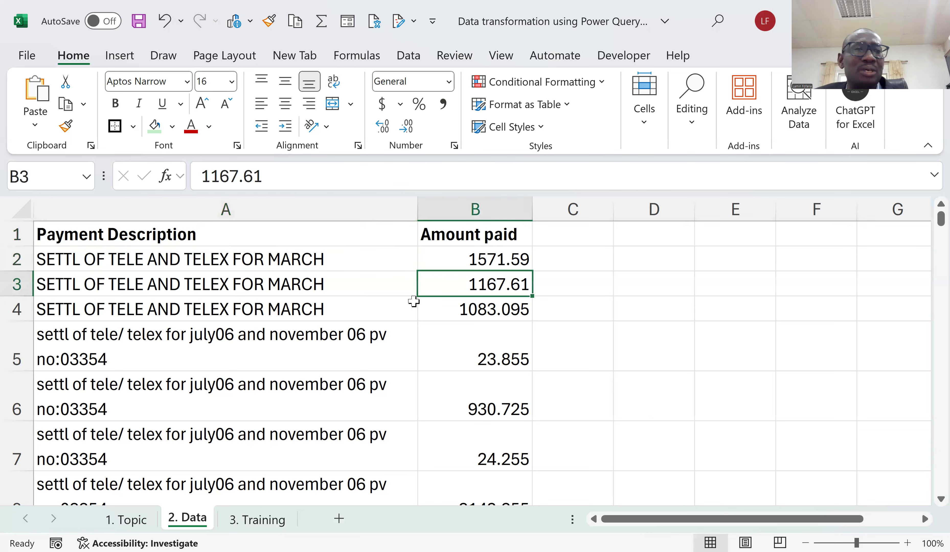
click(262, 411)
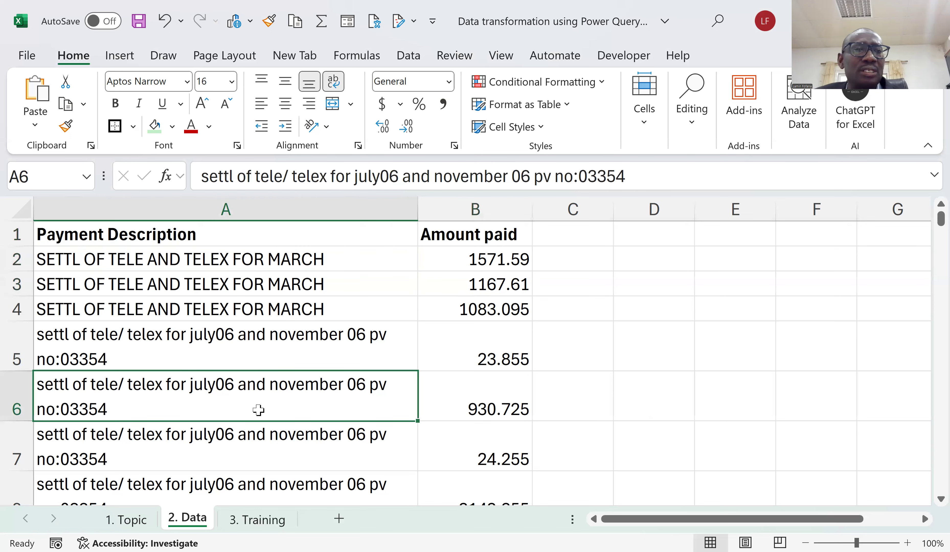
Review the payment descriptions down to about row 53 for inconsistent wording, then return to the header row
scroll(259, 409, down, 2)
scroll(261, 356, down, 2)
click(256, 354)
scroll(247, 408, down, 2)
scroll(238, 349, down, 2)
click(238, 349)
scroll(223, 399, down, 1)
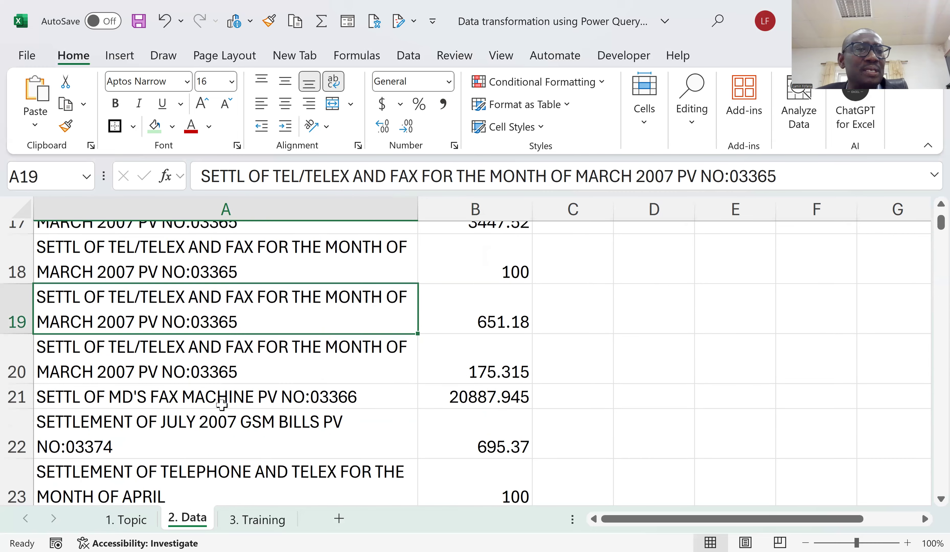
scroll(238, 354, down, 3)
click(238, 358)
scroll(238, 403, down, 2)
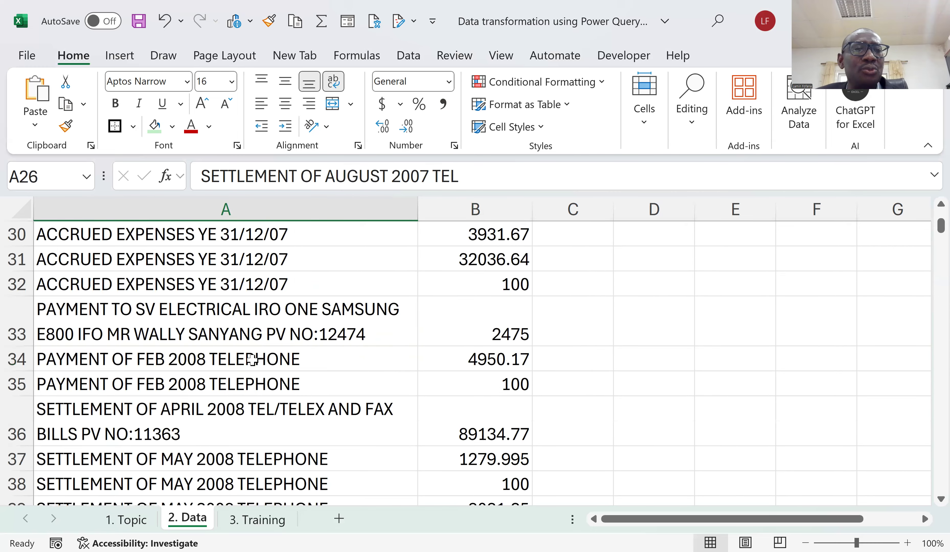
key(Page_Down)
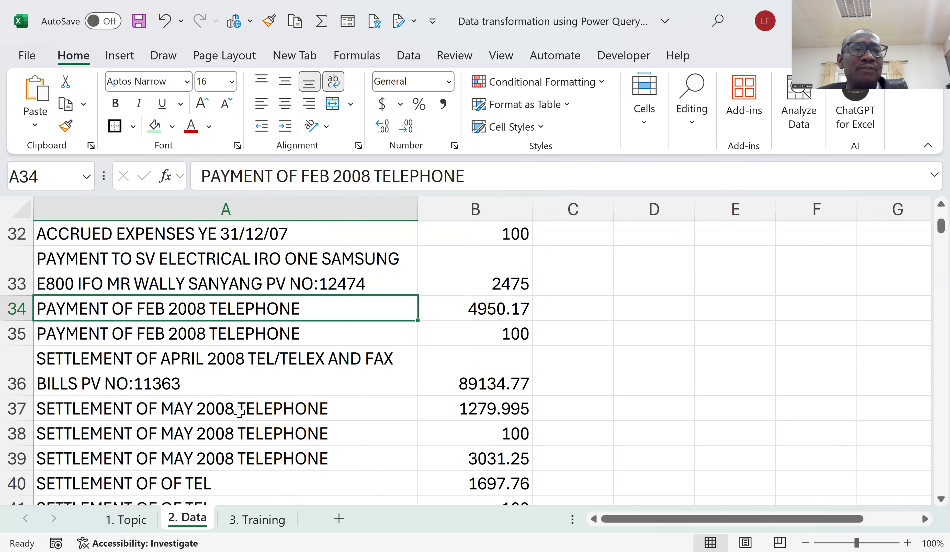
scroll(239, 412, down, 5)
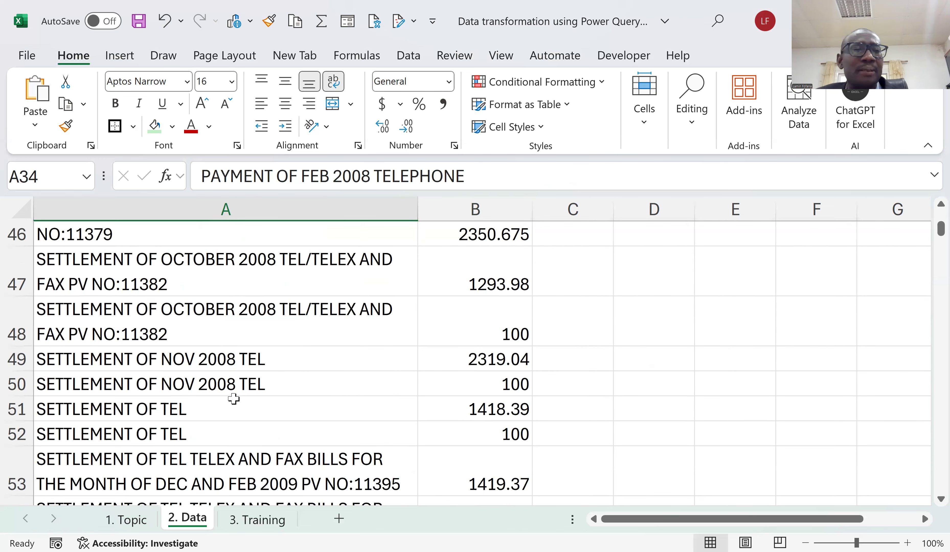
scroll(232, 399, up, 11)
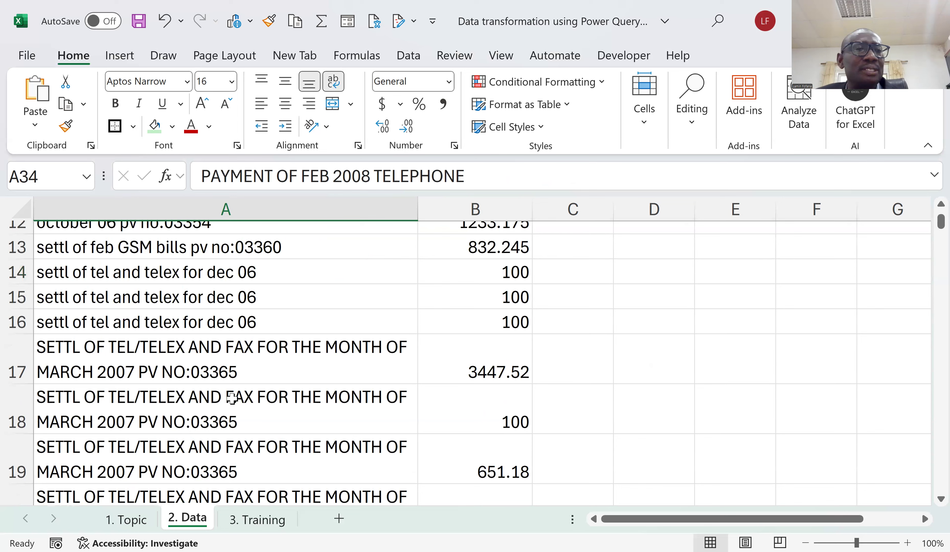
scroll(232, 398, up, 4)
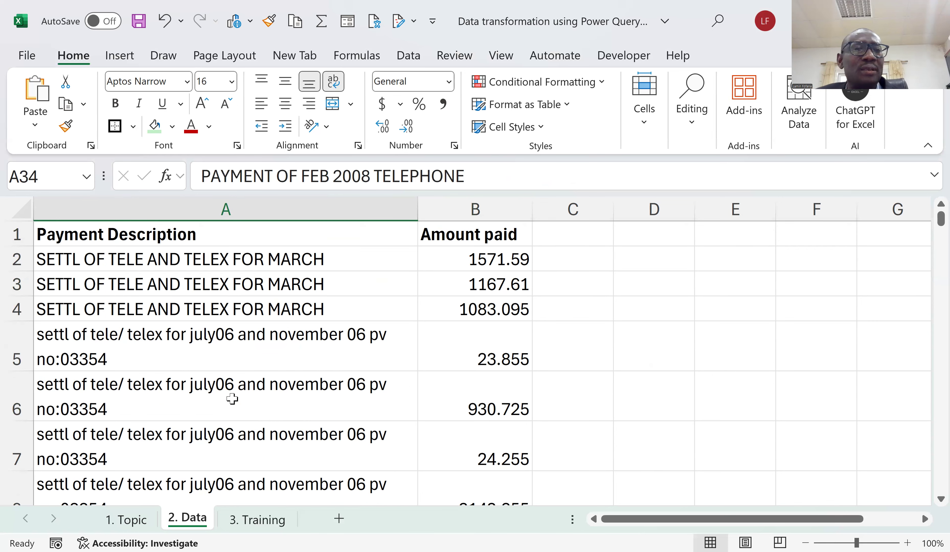
Skim the payment descriptions from cell A5 to beyond row 100 to gauge the data's extent, then return to the top
click(303, 353)
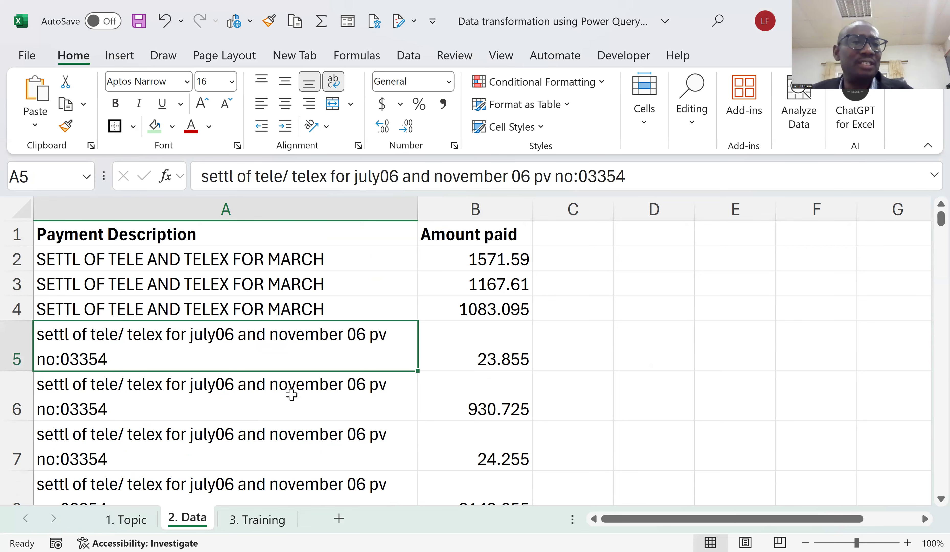
scroll(265, 426, down, 10)
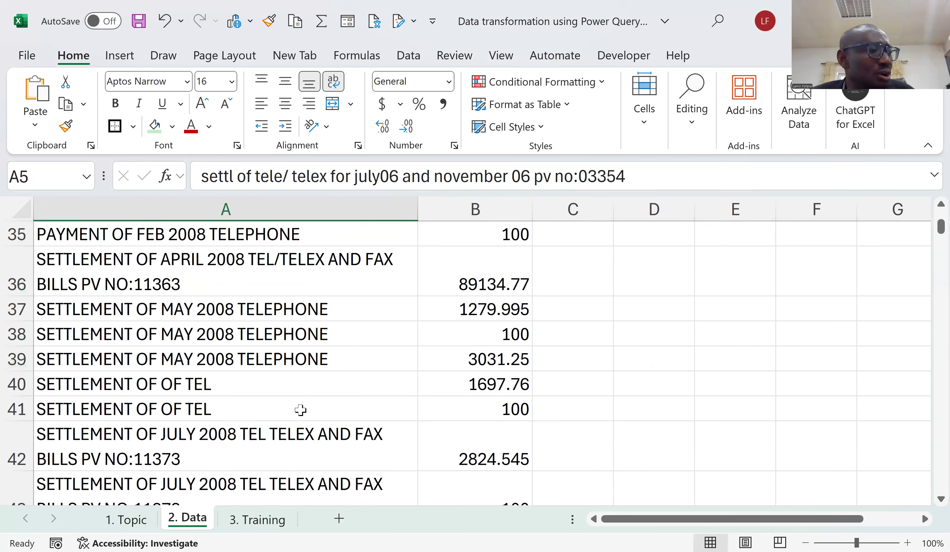
scroll(300, 409, down, 12)
scroll(300, 410, down, 6)
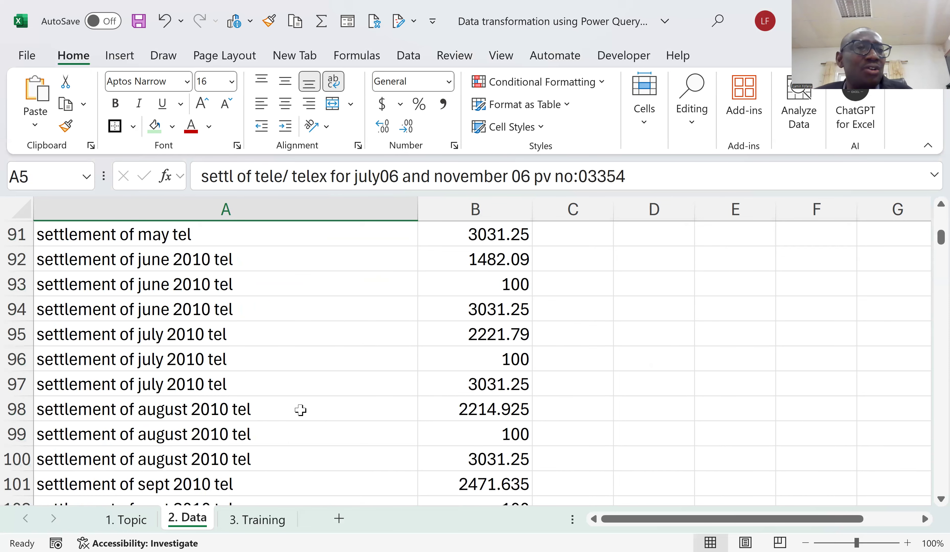
scroll(300, 410, down, 7)
scroll(300, 410, up, 12)
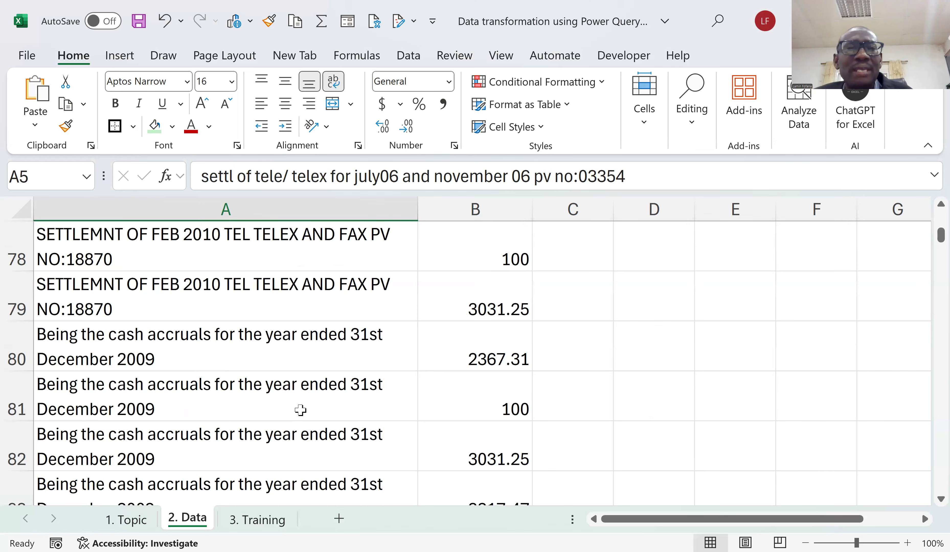
scroll(300, 408, up, 20)
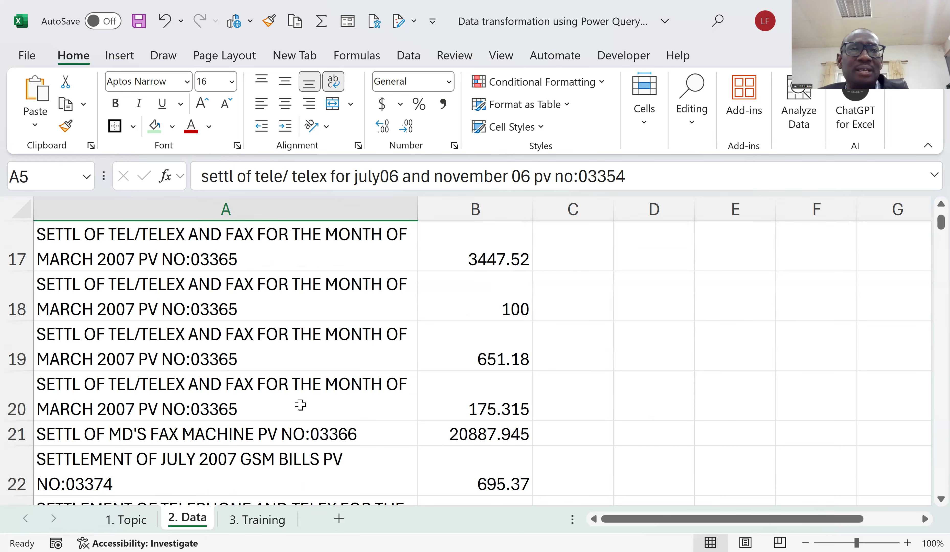
scroll(301, 404, up, 5)
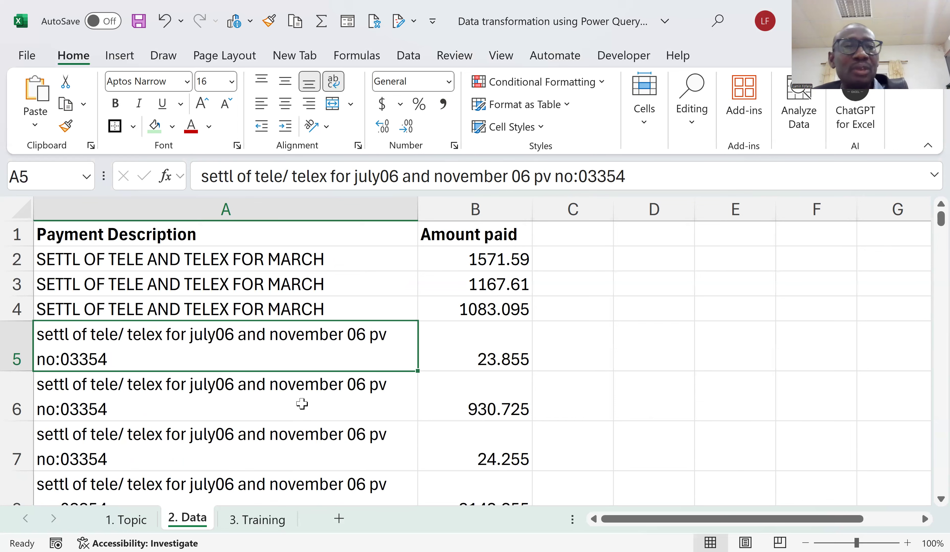
Read through the payment descriptions from the top of the sheet to the data card payment in cell A128
scroll(288, 357, down, 3)
scroll(286, 359, down, 5)
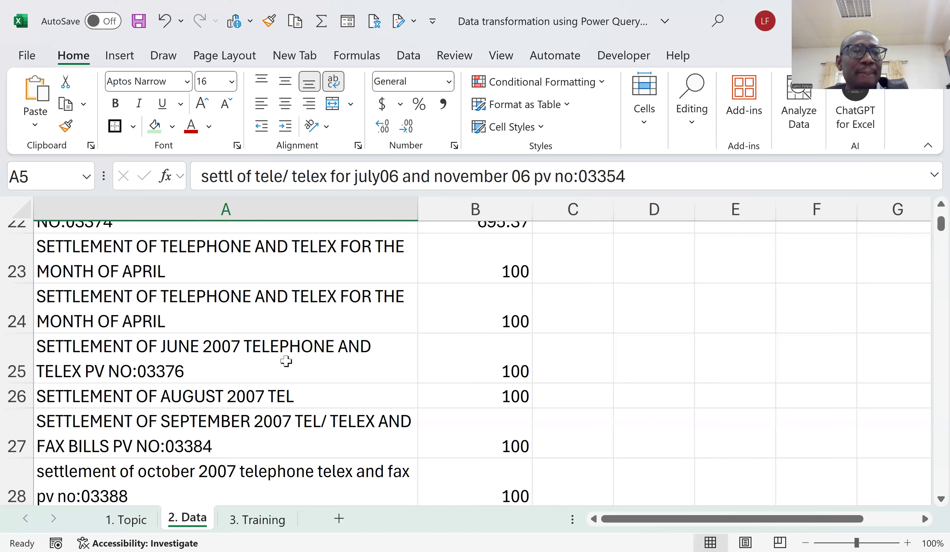
scroll(287, 362, down, 4)
scroll(287, 364, down, 4)
scroll(288, 365, down, 5)
scroll(288, 373, down, 2)
scroll(290, 375, down, 2)
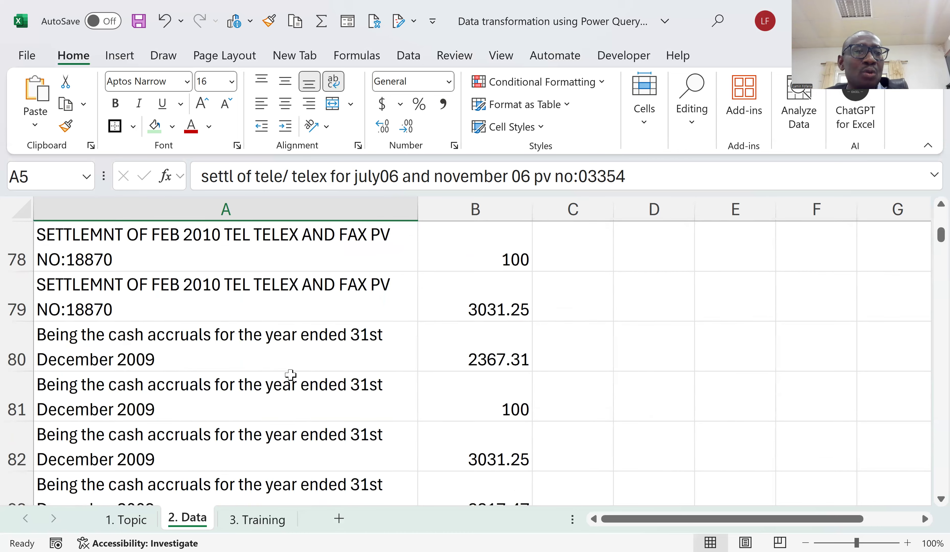
scroll(291, 375, down, 6)
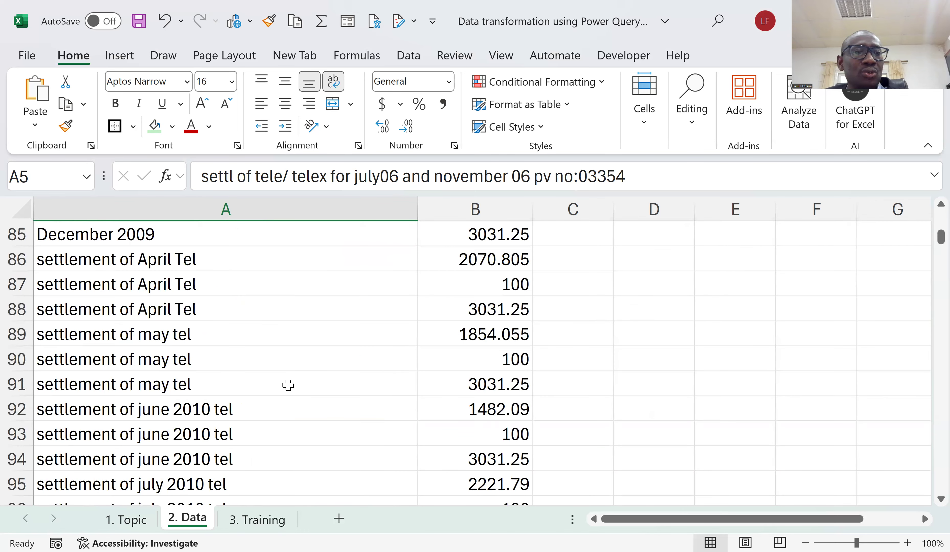
scroll(288, 386, down, 3)
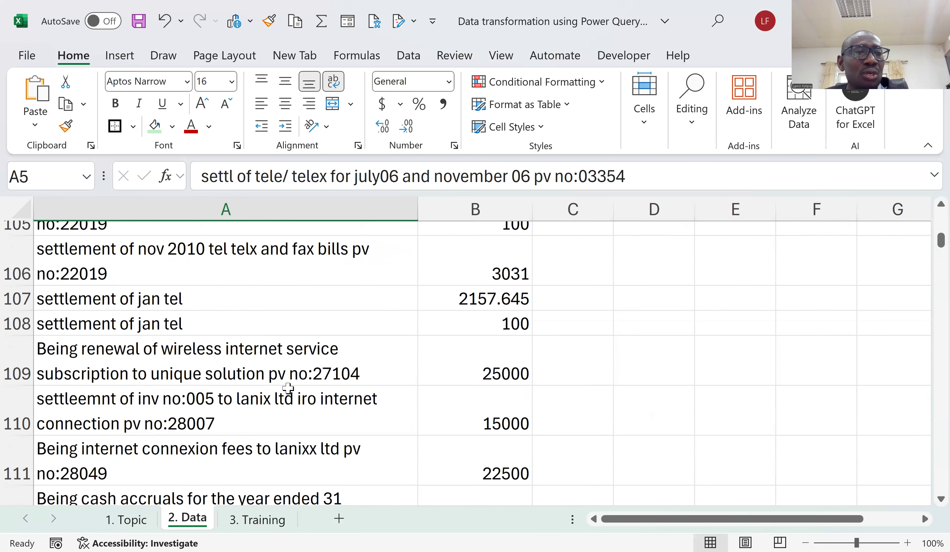
scroll(288, 388, down, 3)
scroll(288, 394, down, 3)
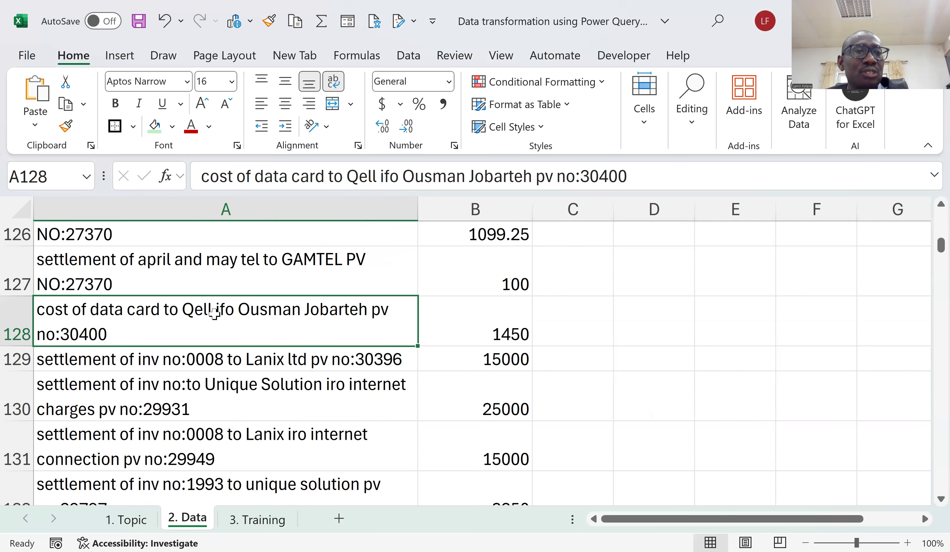
Examine the supplier names and PV numbers in the payment descriptions from row 129 to about row 187
scroll(214, 322, down, 4)
scroll(222, 337, down, 5)
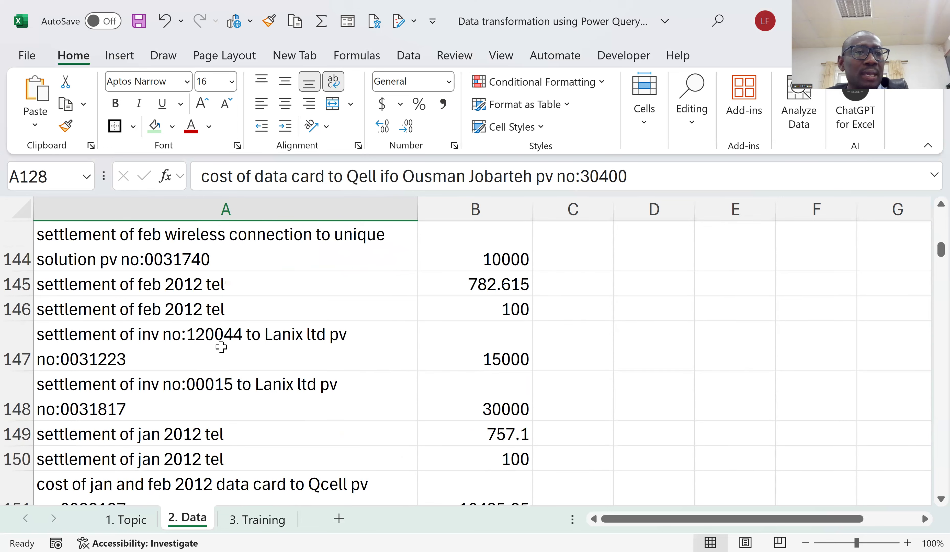
click(221, 347)
scroll(220, 364, down, 3)
scroll(217, 386, down, 3)
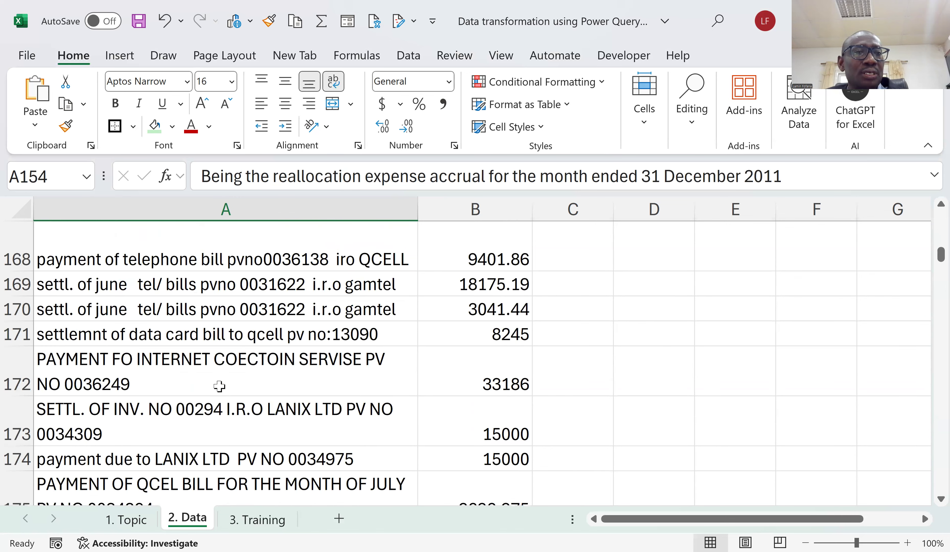
click(207, 408)
scroll(203, 370, down, 3)
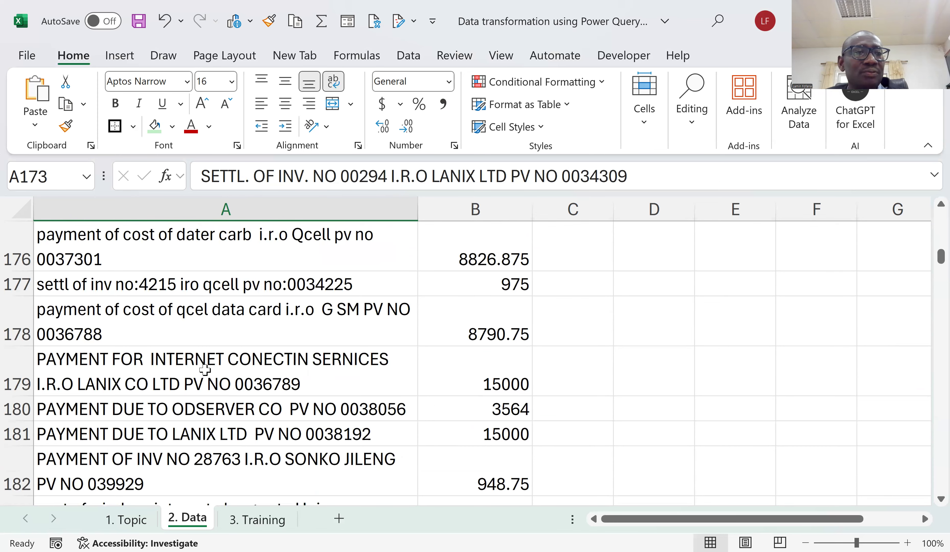
click(192, 395)
scroll(192, 396, down, 2)
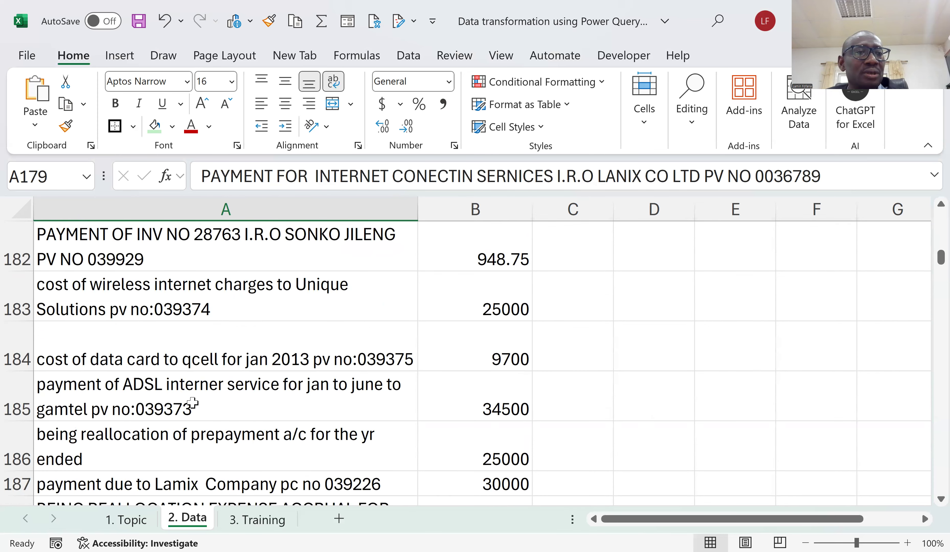
Review the payment descriptions from cell A186 back up to about row 61 for inconsistent wording and formats
scroll(198, 392, down, 1)
click(198, 392)
scroll(203, 387, up, 2)
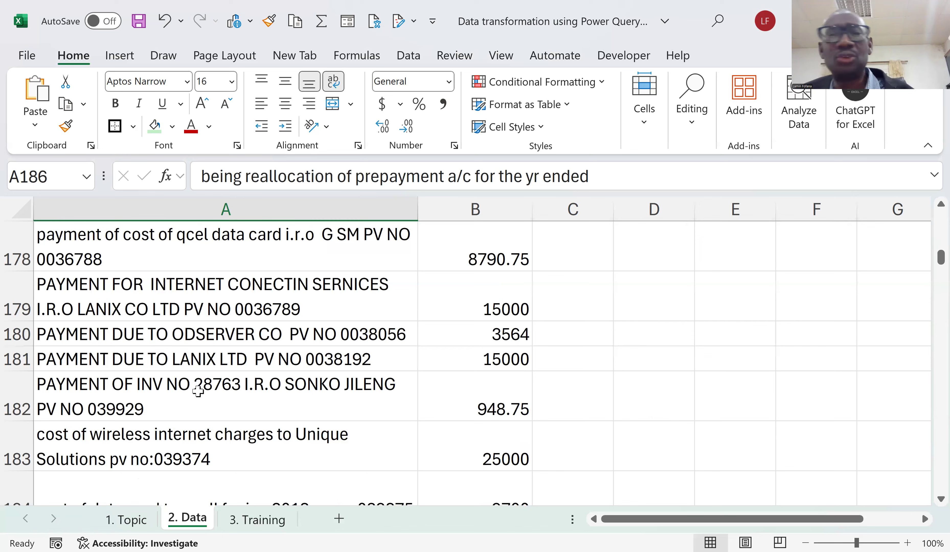
scroll(205, 386, up, 6)
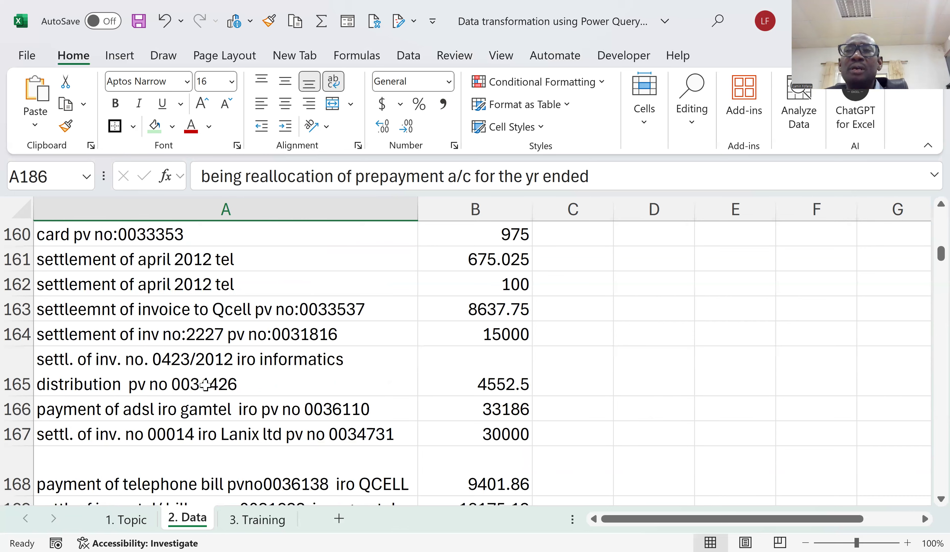
scroll(205, 385, up, 7)
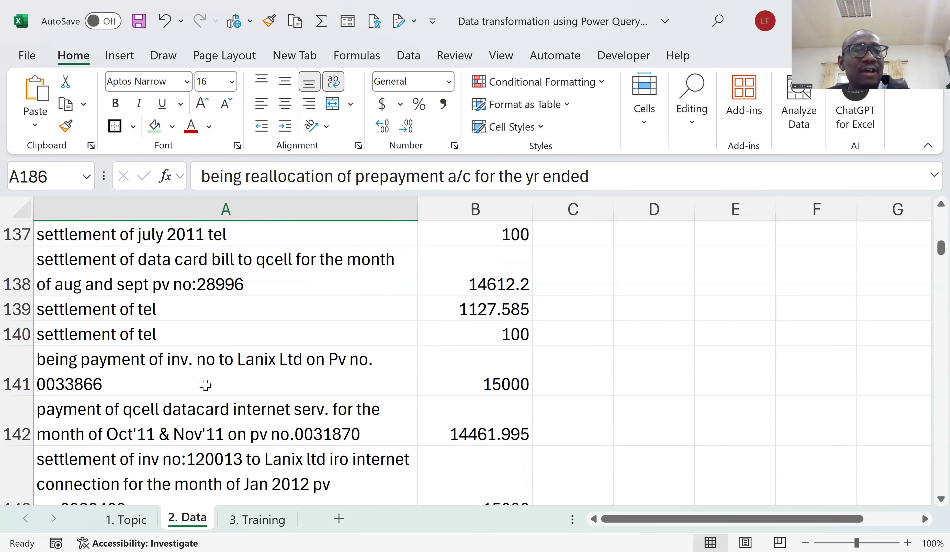
scroll(206, 385, up, 5)
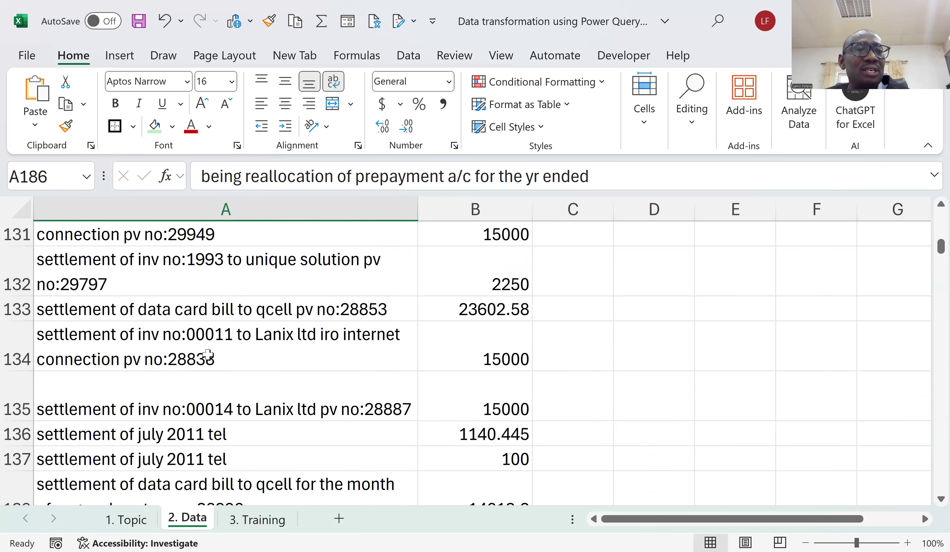
scroll(207, 355, up, 3)
scroll(208, 354, up, 3)
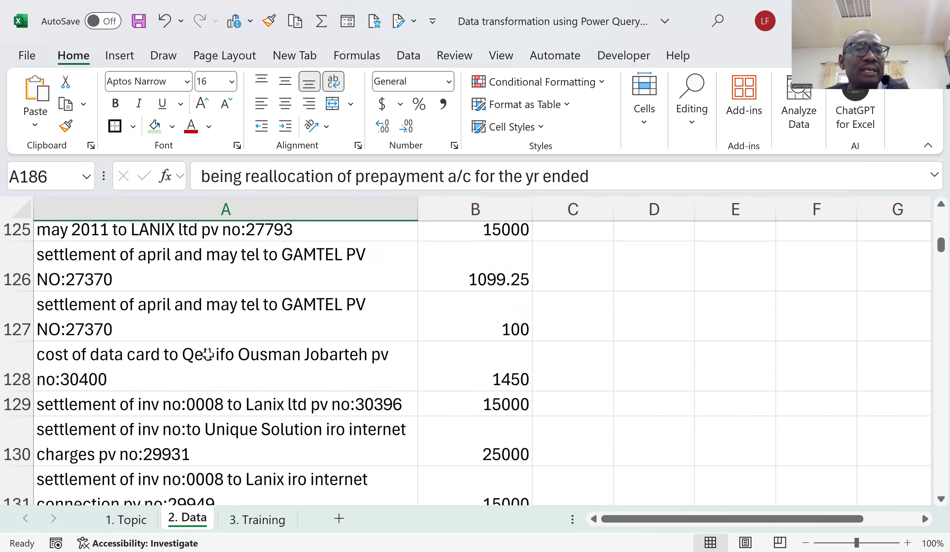
scroll(208, 357, up, 15)
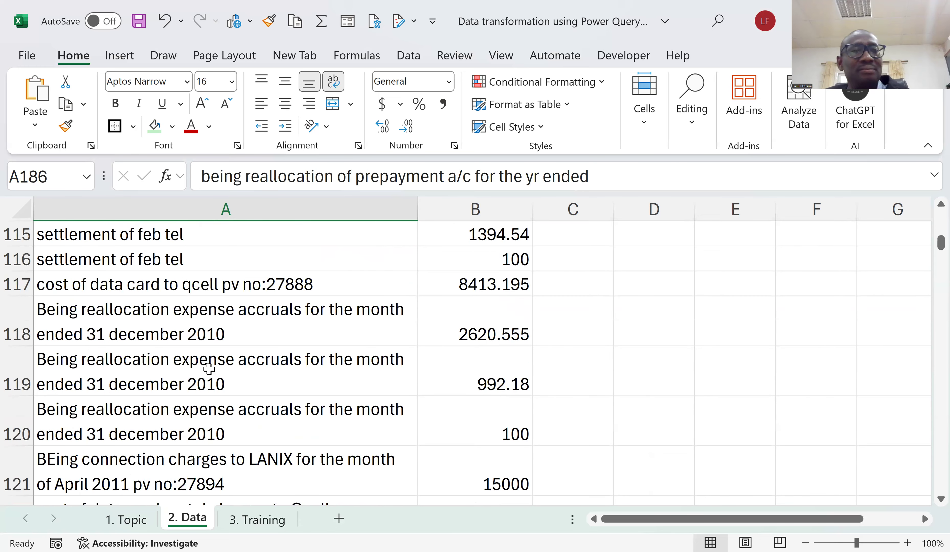
scroll(208, 370, up, 7)
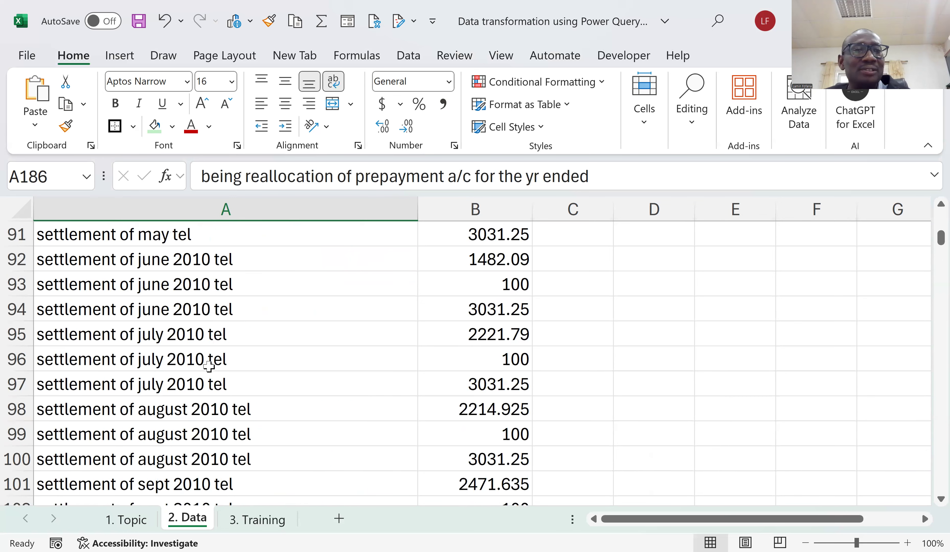
scroll(182, 379, up, 1)
scroll(182, 379, up, 3)
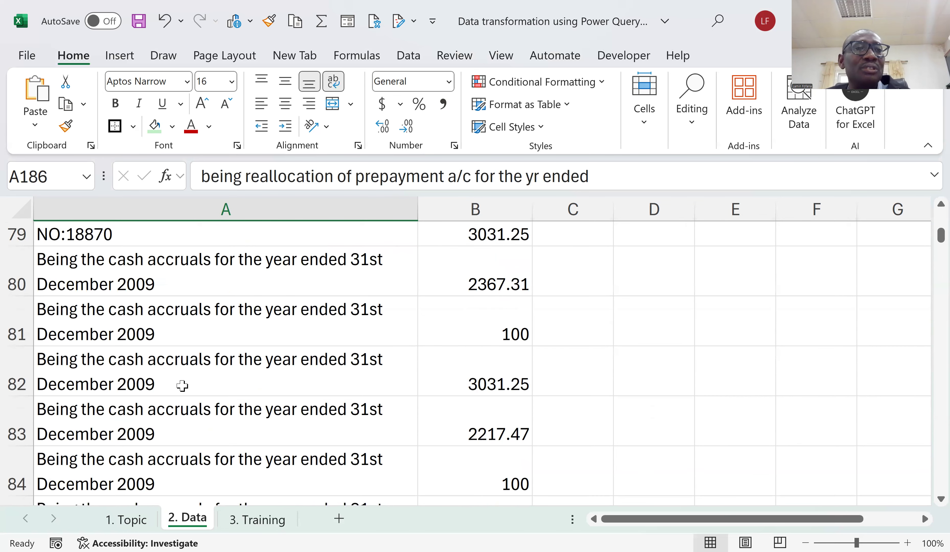
scroll(182, 386, up, 5)
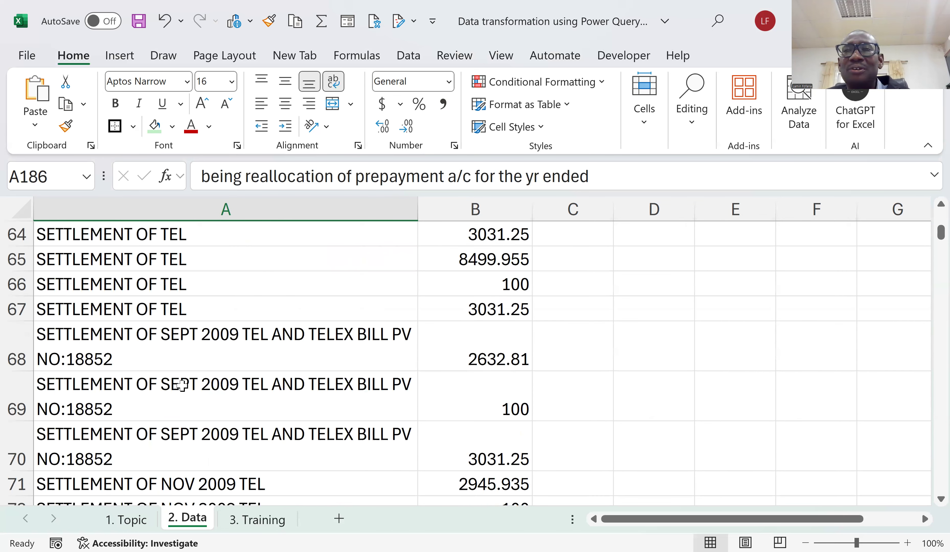
scroll(182, 386, up, 1)
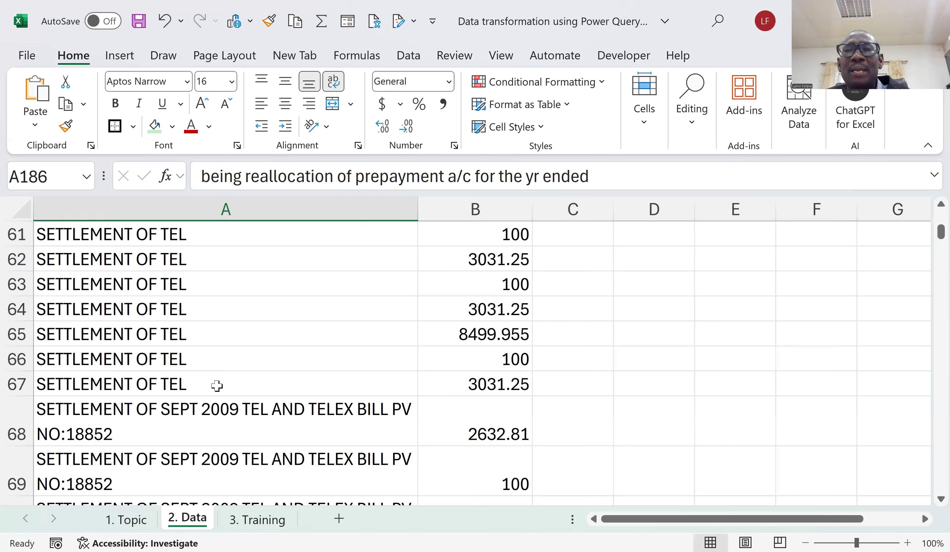
Examine the payment descriptions in cells A65, A42 and A15, continuing up to cell A4 near the start of the data
click(279, 332)
scroll(239, 393, up, 3)
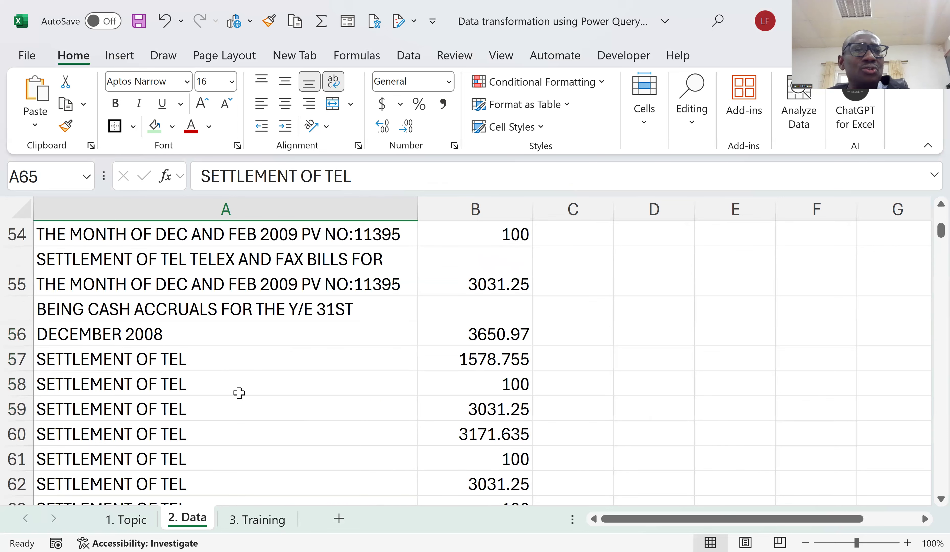
scroll(240, 394, up, 5)
click(214, 339)
scroll(212, 344, up, 1)
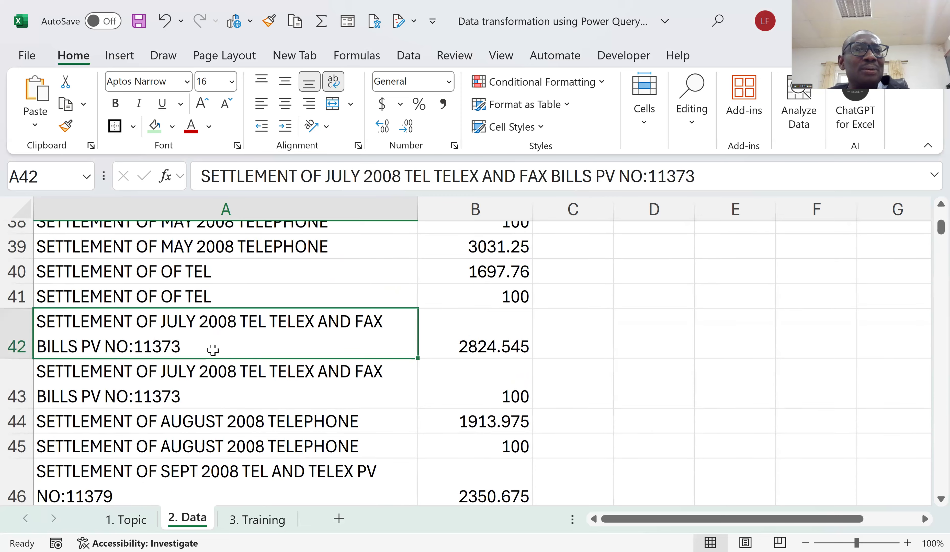
scroll(213, 349, up, 9)
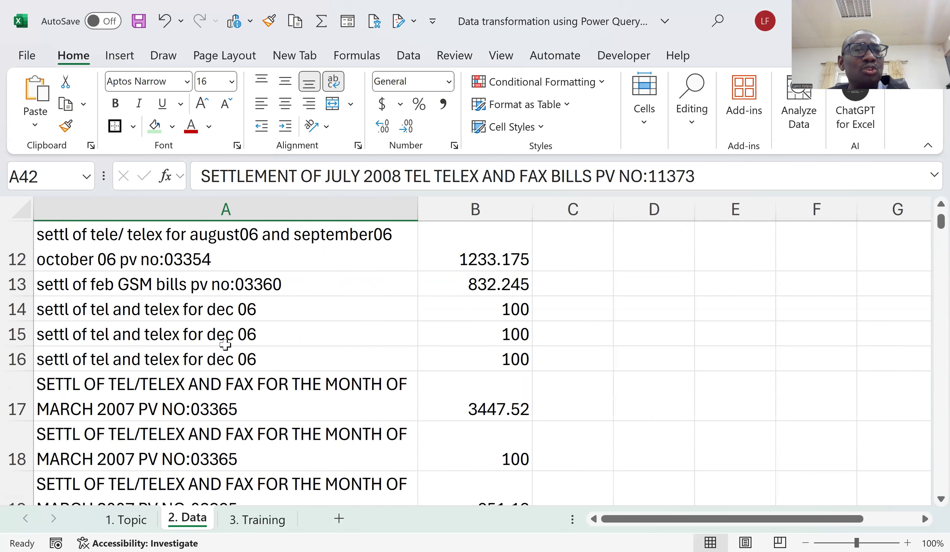
click(249, 330)
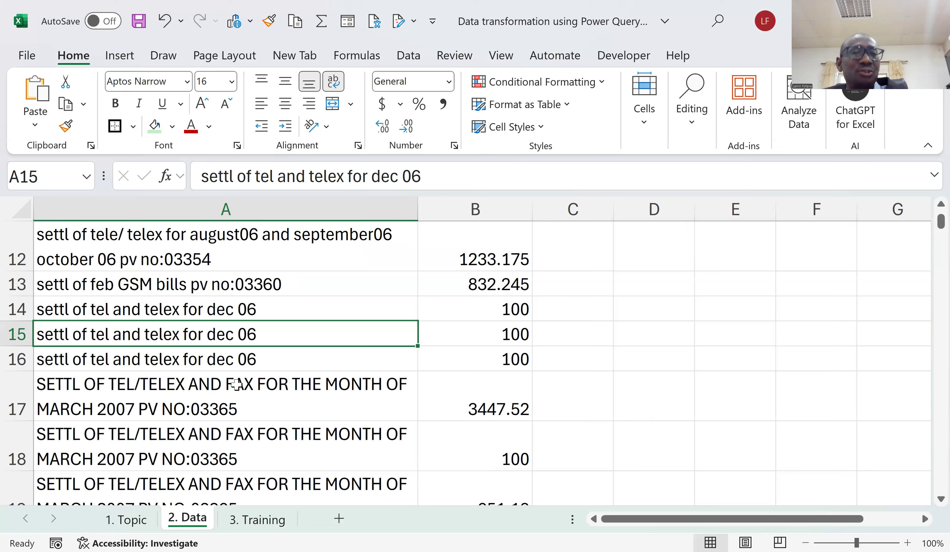
scroll(299, 395, up, 4)
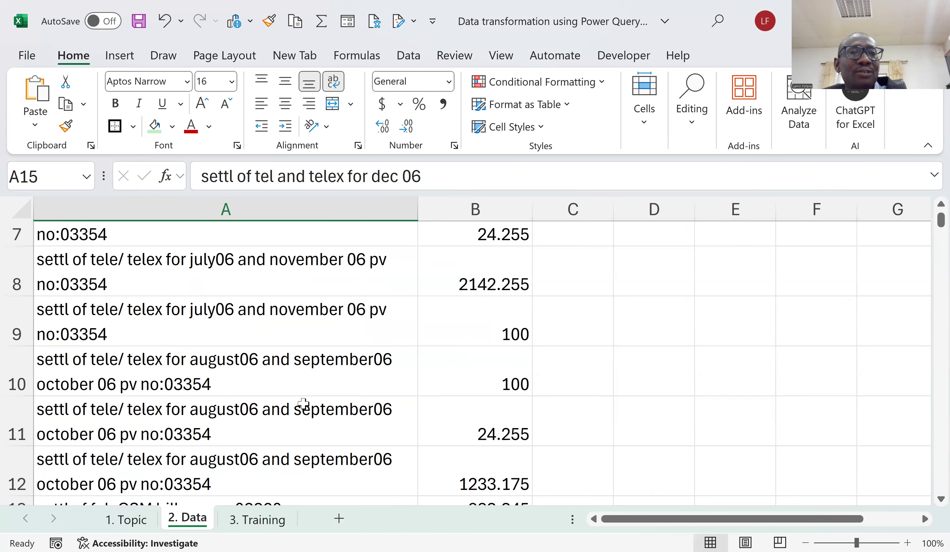
click(286, 310)
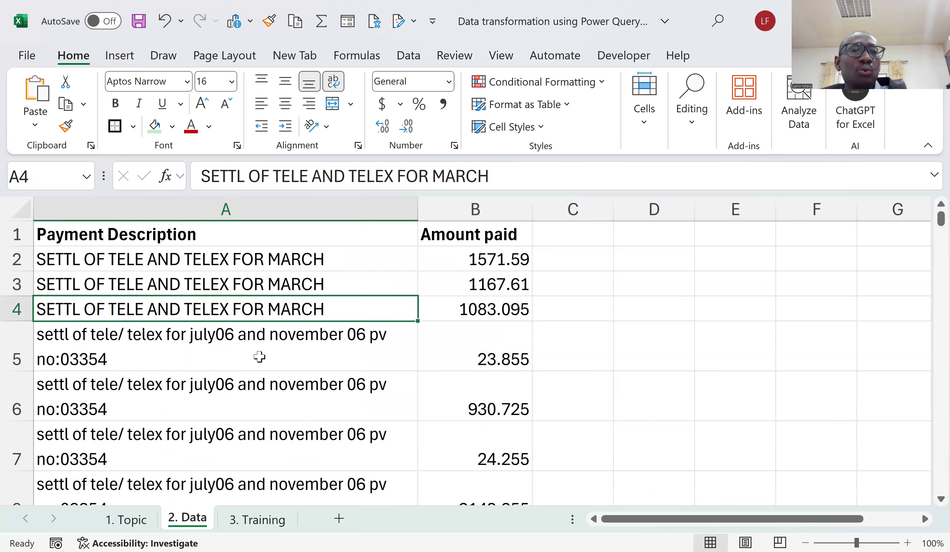
Inspect the Payment Description and Amount paid headers together with the first records in rows 4 to 6
key(Down)
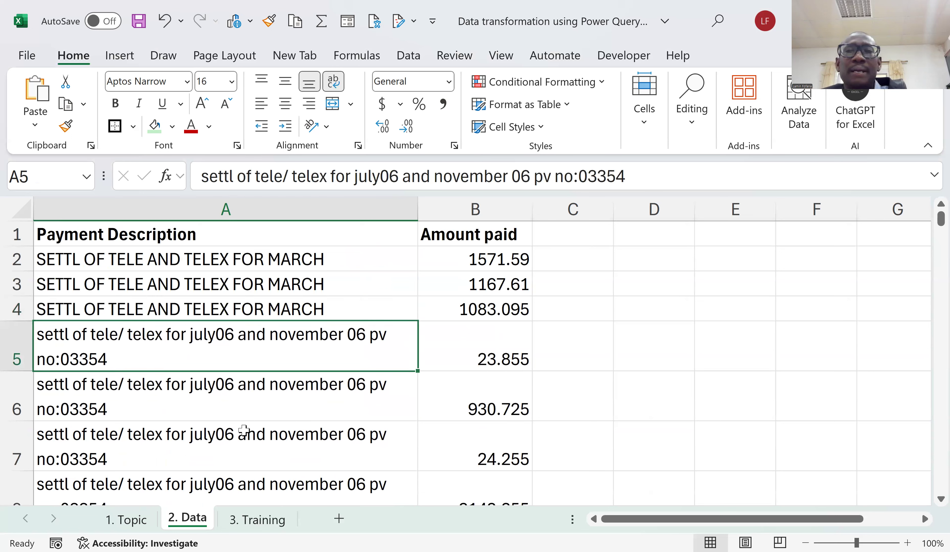
click(253, 396)
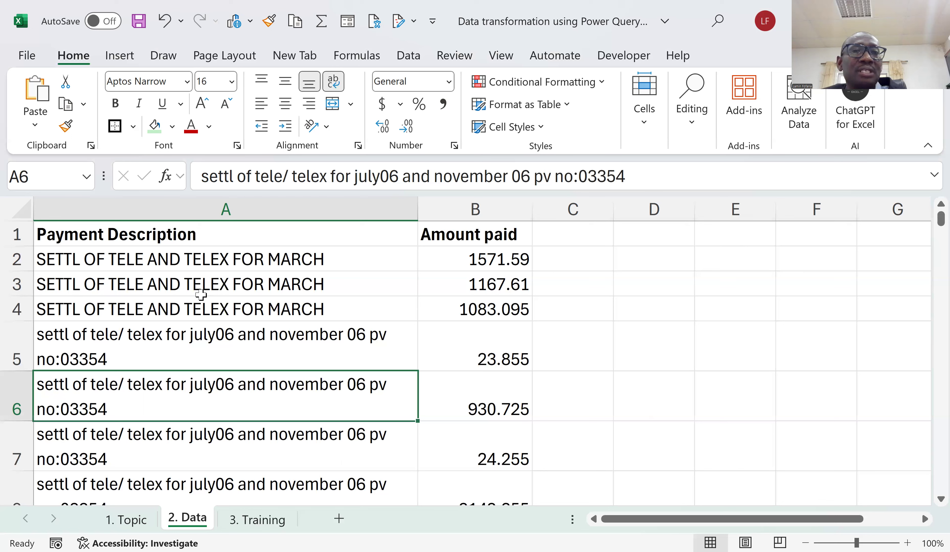
click(216, 236)
click(451, 238)
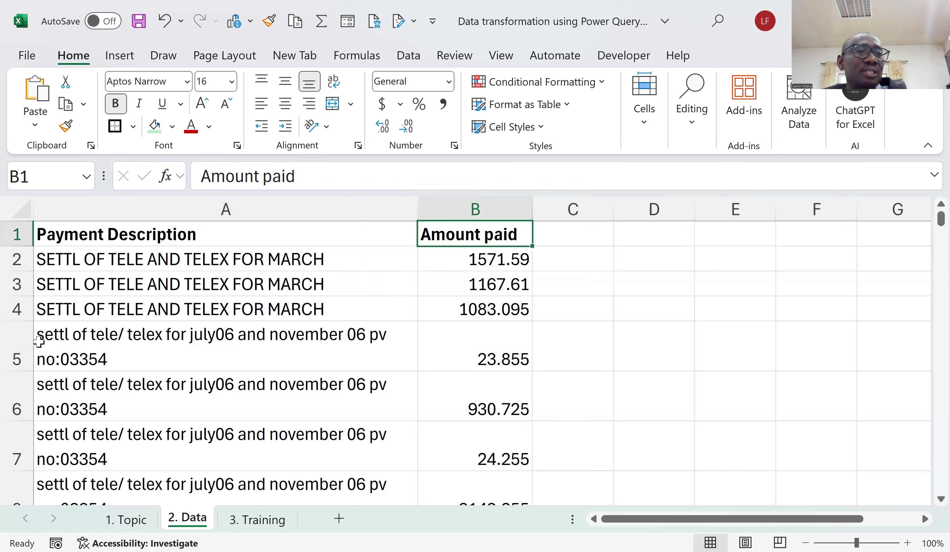
click(17, 336)
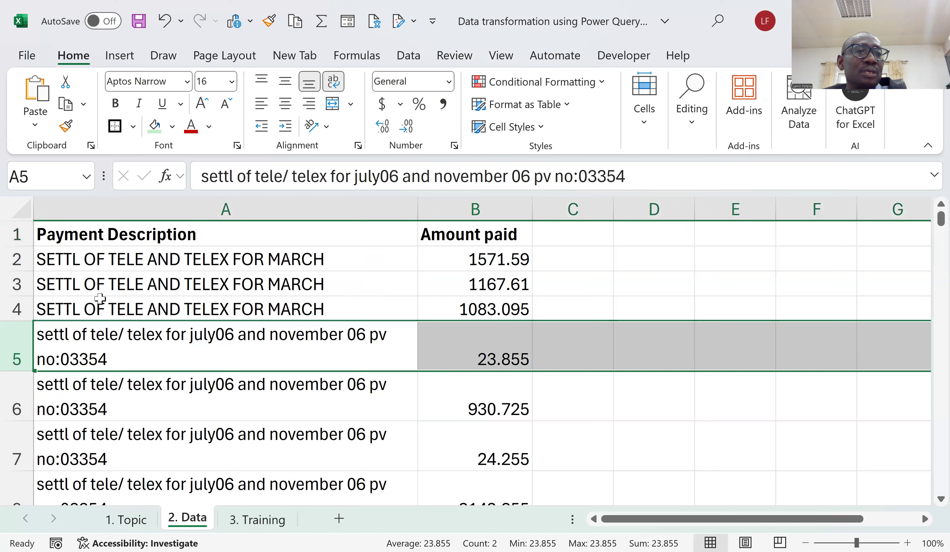
click(277, 299)
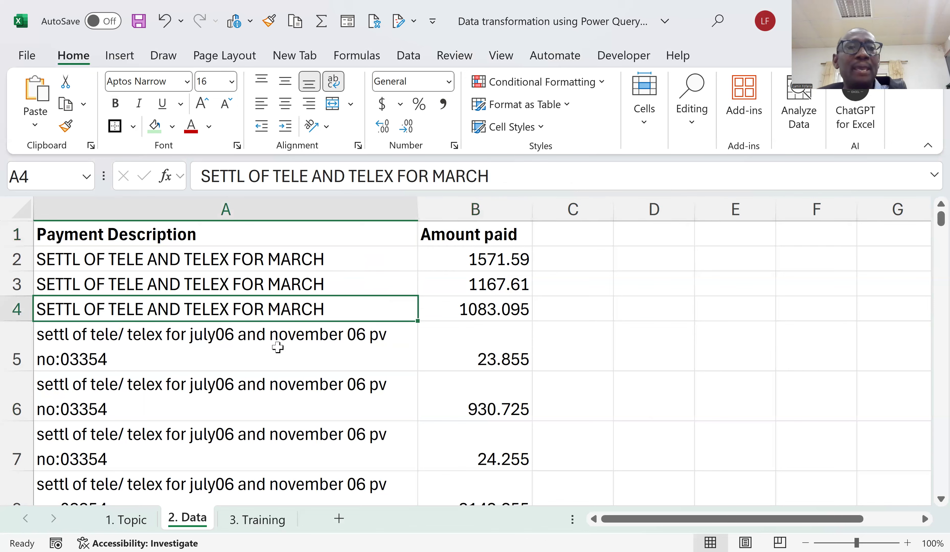
Convert the payment data in A1:B1025 into an Excel table, using the first row as headers
click(280, 390)
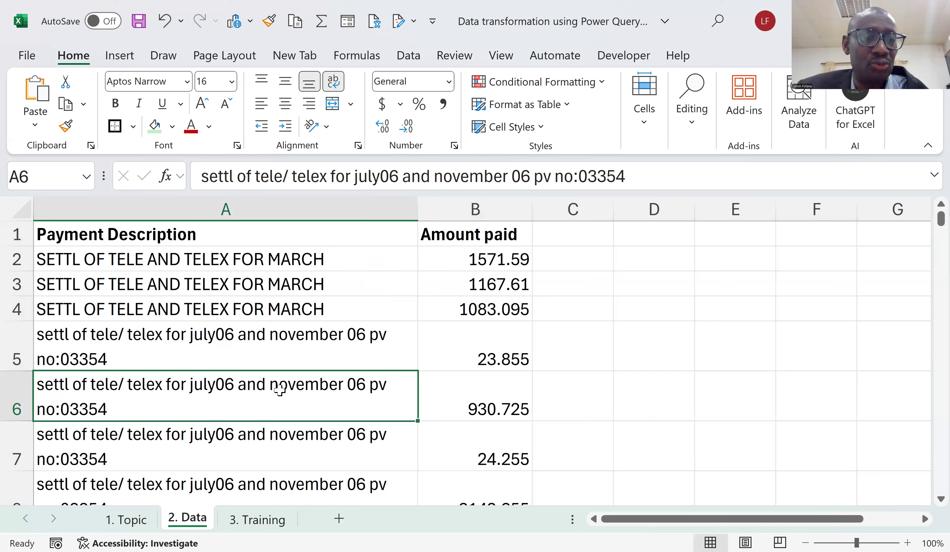
key(ctrl+t)
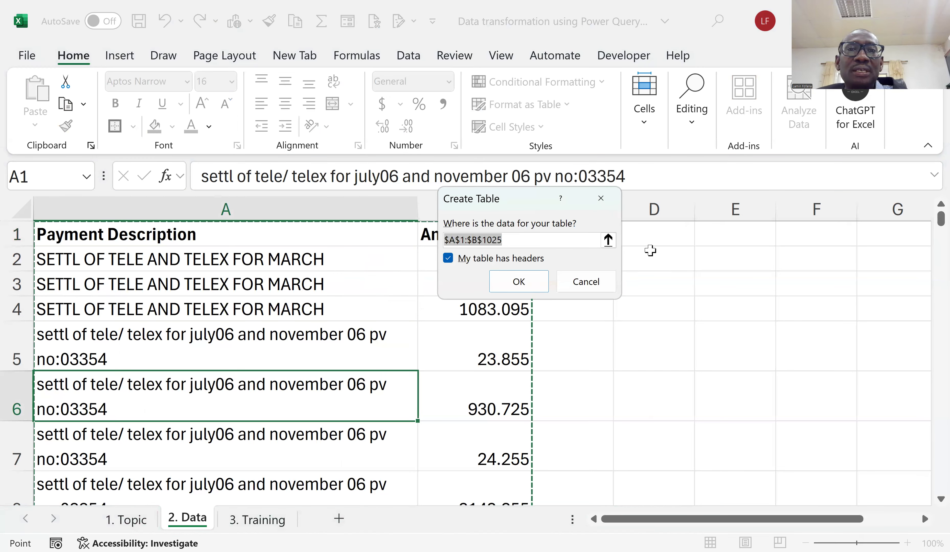
drag(523, 198, 611, 263)
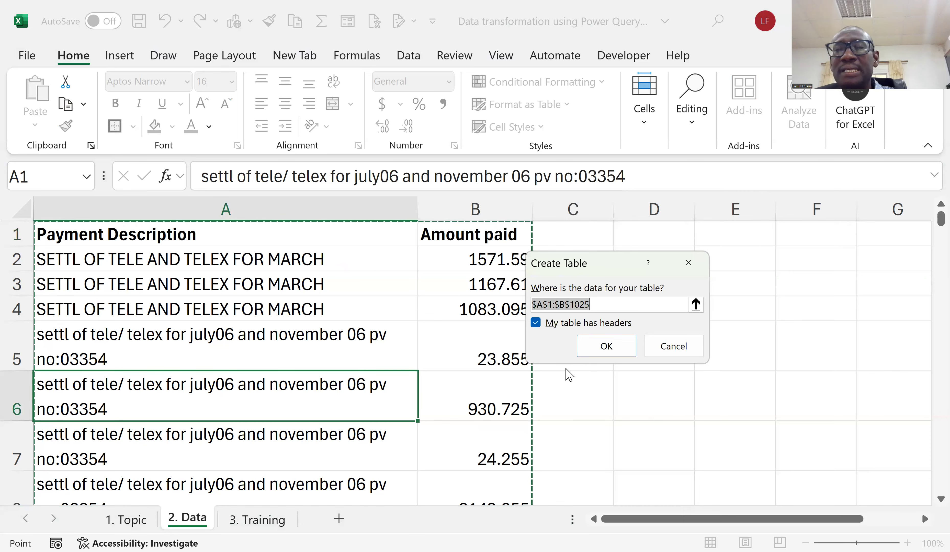
click(605, 346)
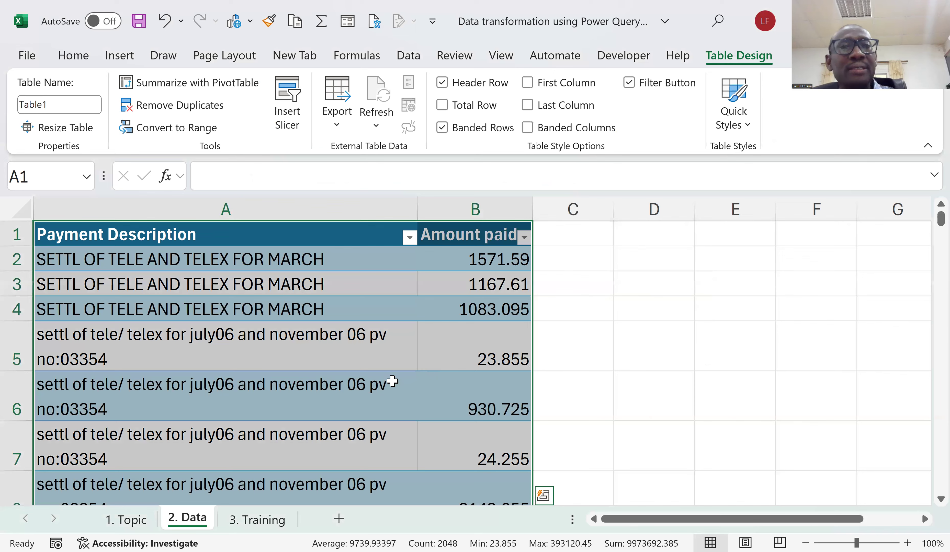
click(407, 370)
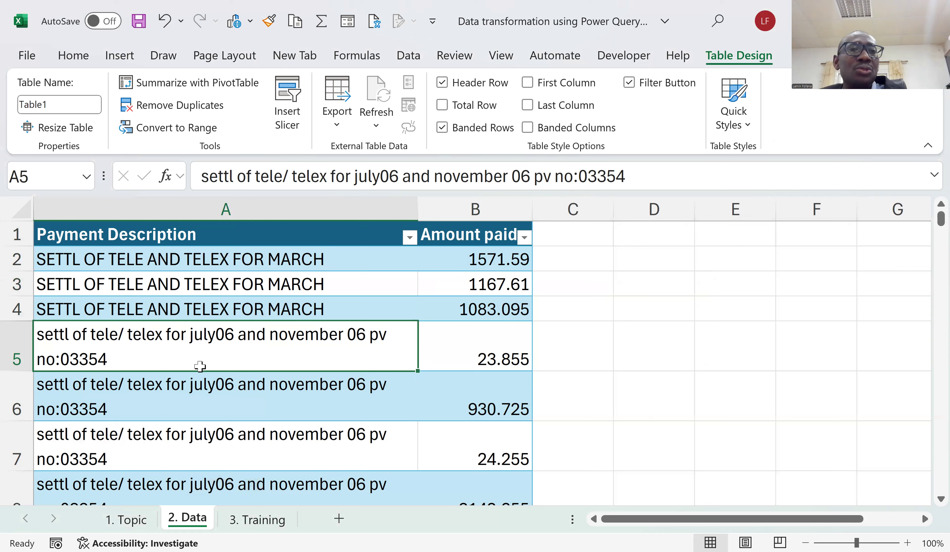
Load the payments table into the Power Query Editor as a query from the table range
click(208, 309)
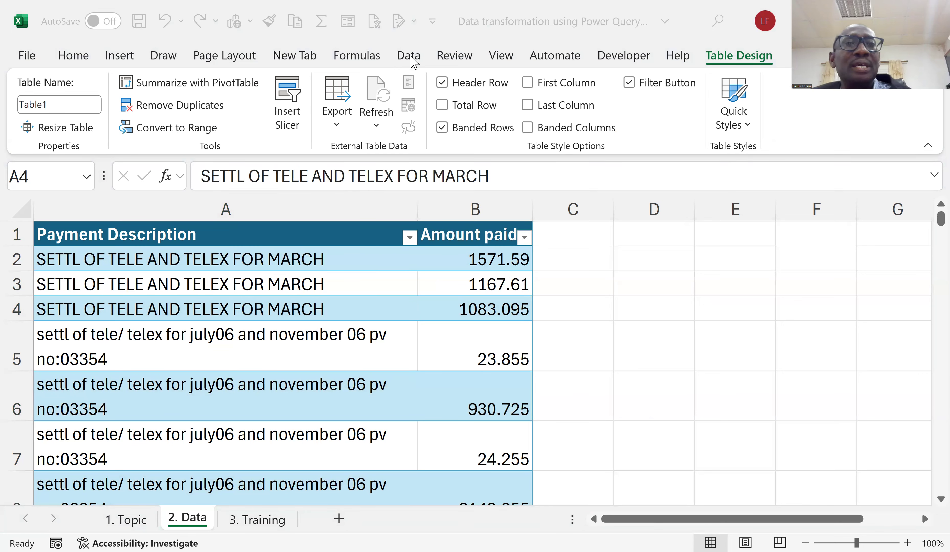
click(409, 56)
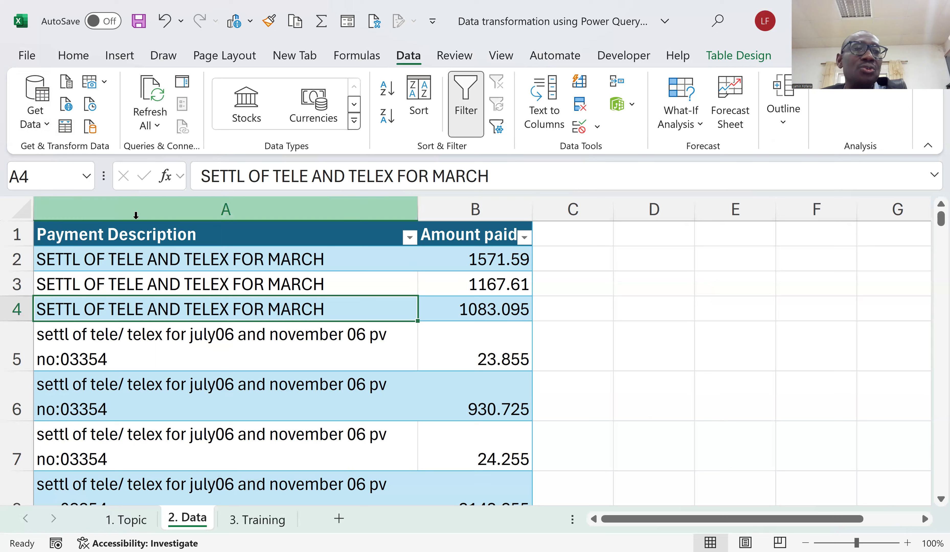
click(156, 280)
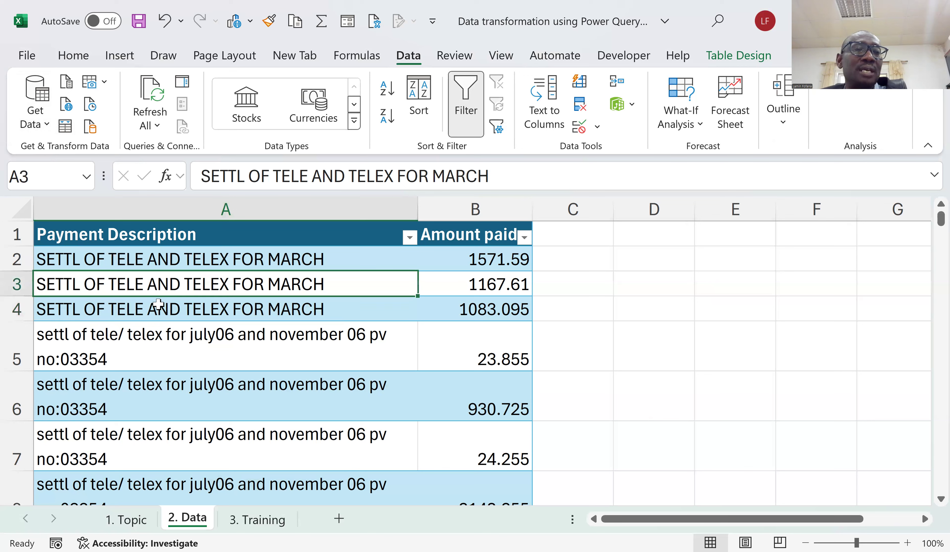
click(163, 307)
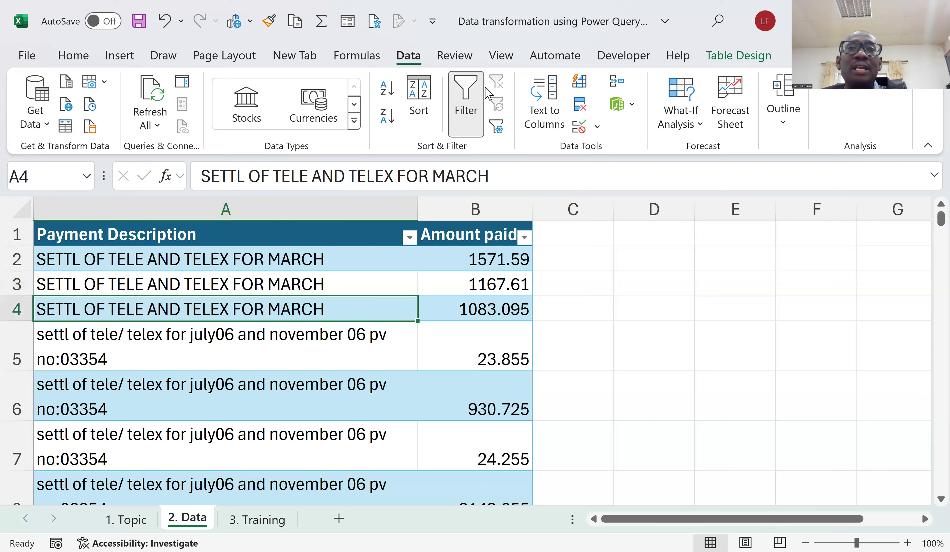
click(65, 127)
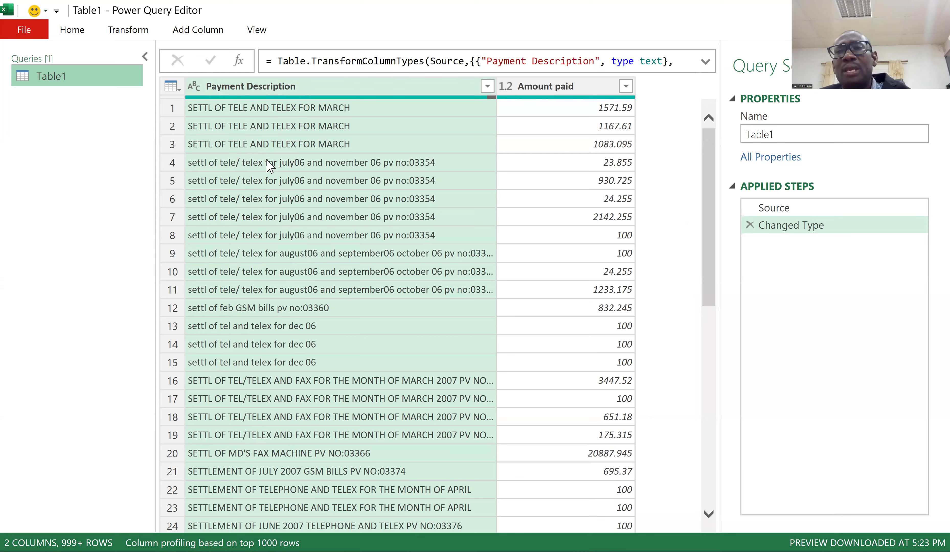
Trim leading and trailing spaces from the text in the Payment Description column
click(337, 92)
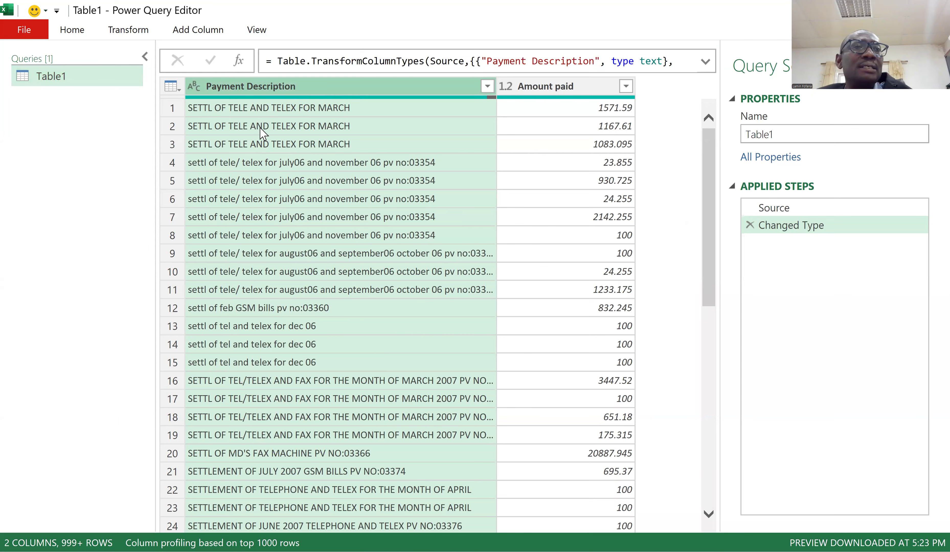
click(123, 37)
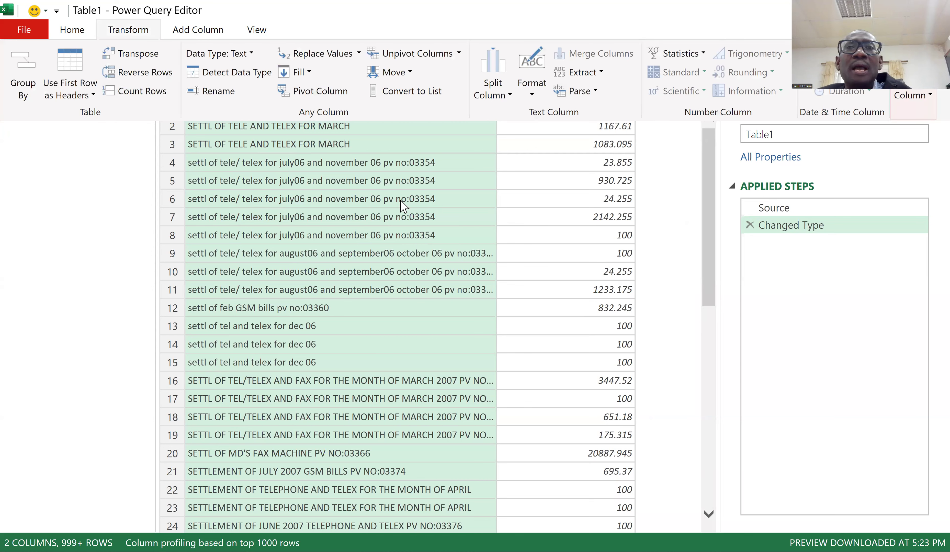
click(531, 95)
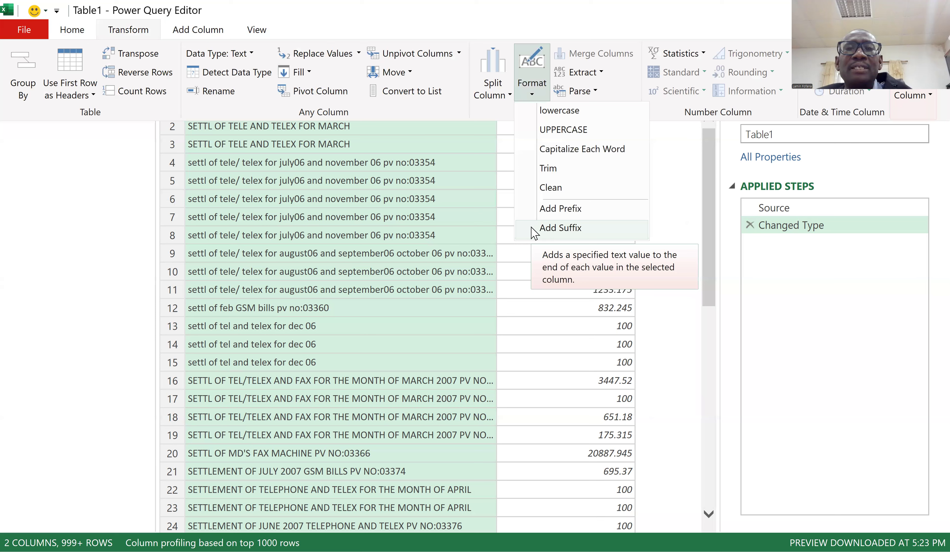
click(554, 172)
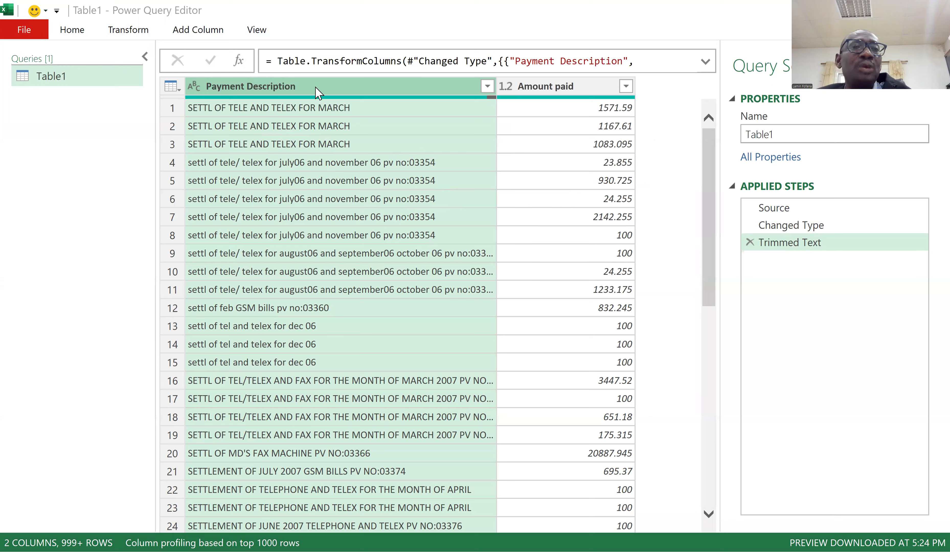
Capitalize each word of the text in the Payment Description column
click(128, 30)
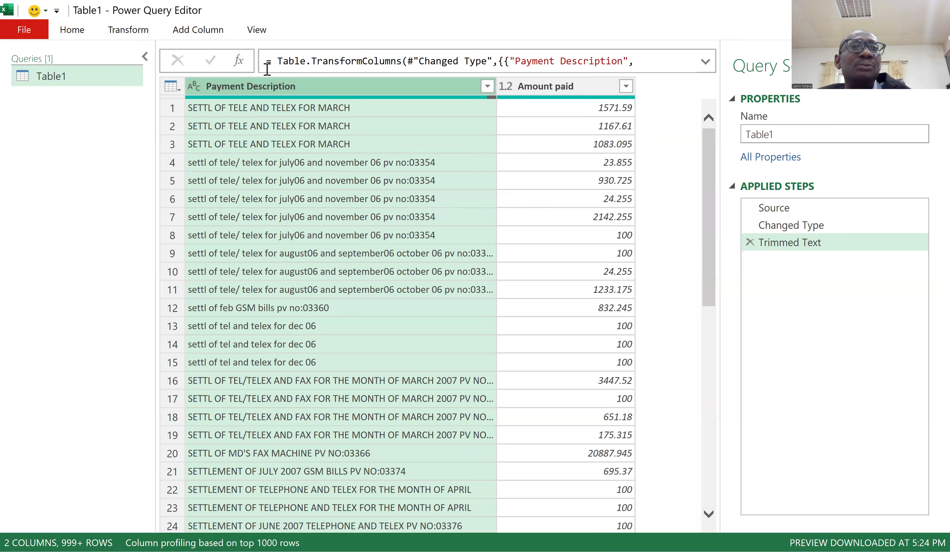
click(142, 31)
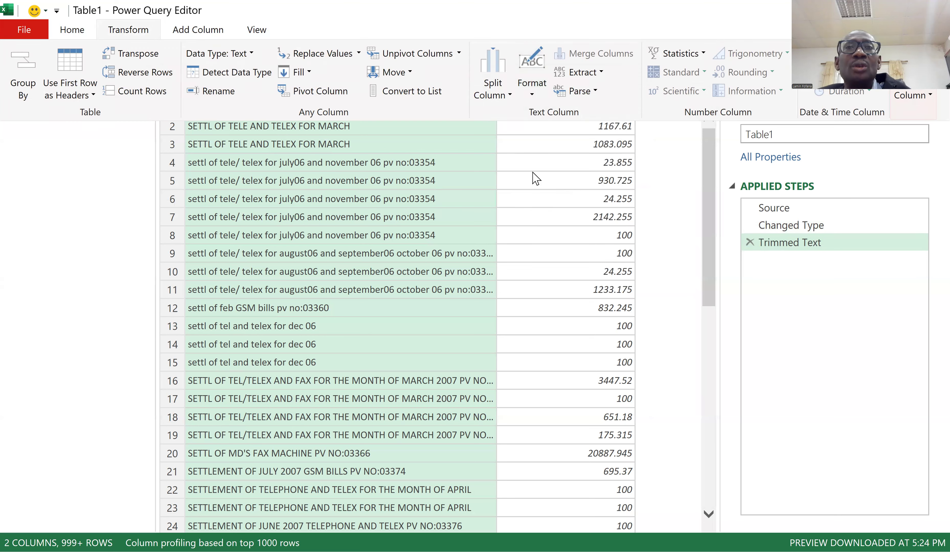
click(534, 95)
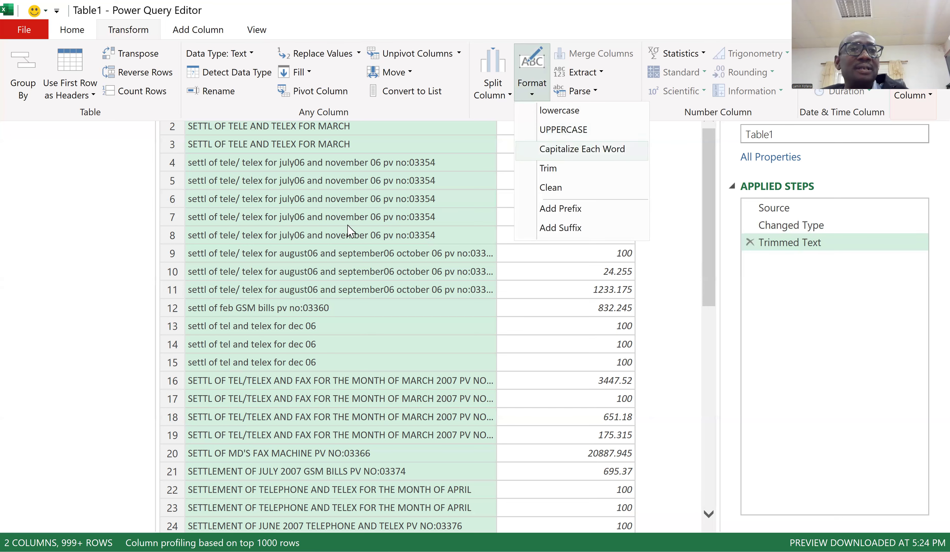
click(555, 152)
Examine the reformatted Payment Description entries over roughly the first hundred rows for consistent capitalization and wording
scroll(303, 222, down, 6)
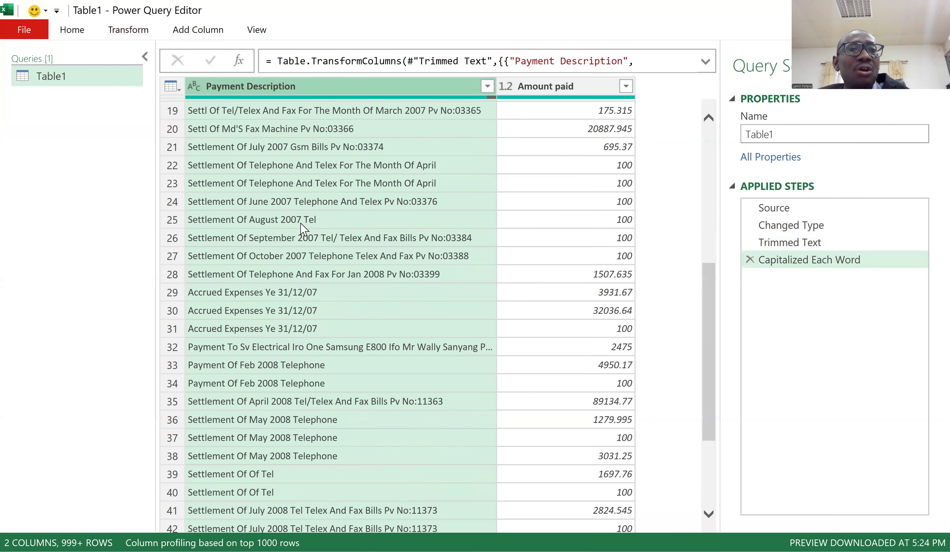
scroll(301, 225, up, 4)
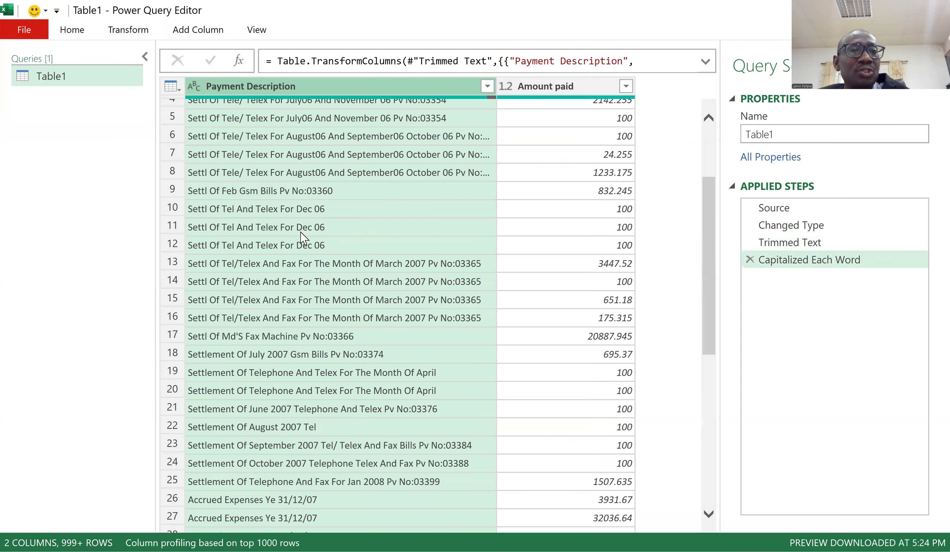
scroll(301, 234, down, 11)
scroll(300, 239, down, 5)
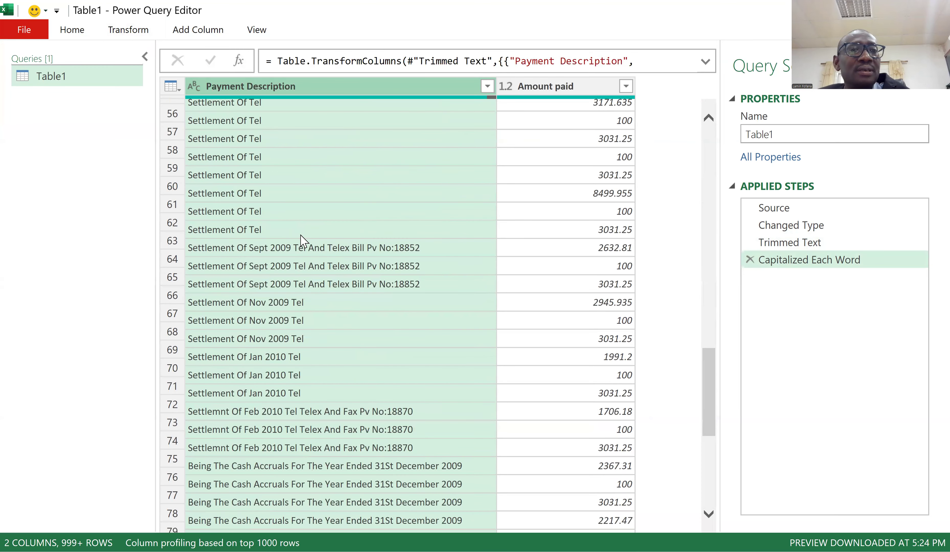
scroll(301, 242, down, 7)
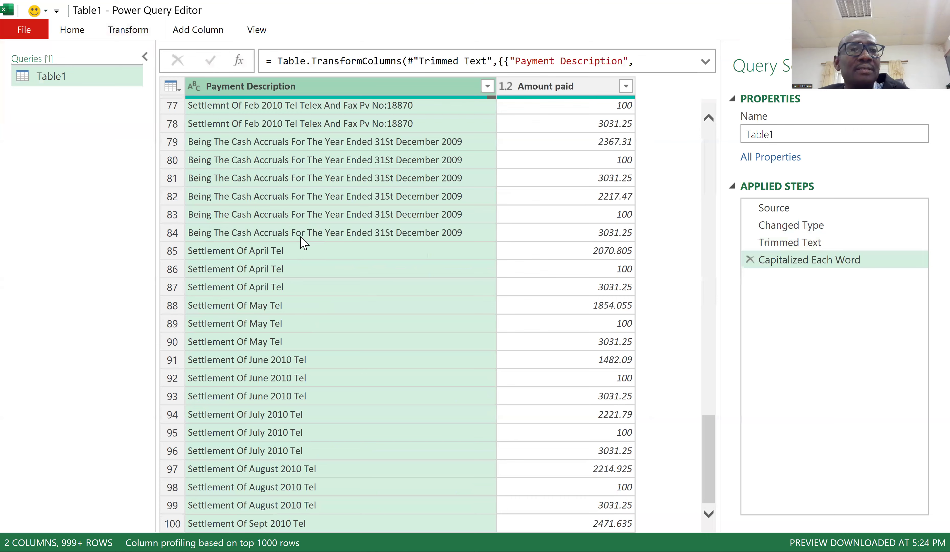
scroll(306, 243, up, 20)
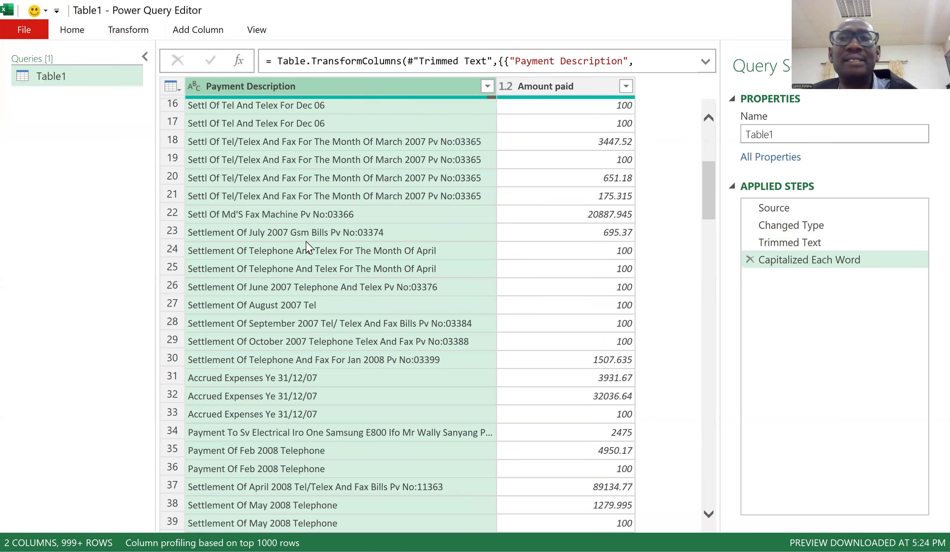
scroll(308, 245, down, 3)
scroll(308, 245, down, 2)
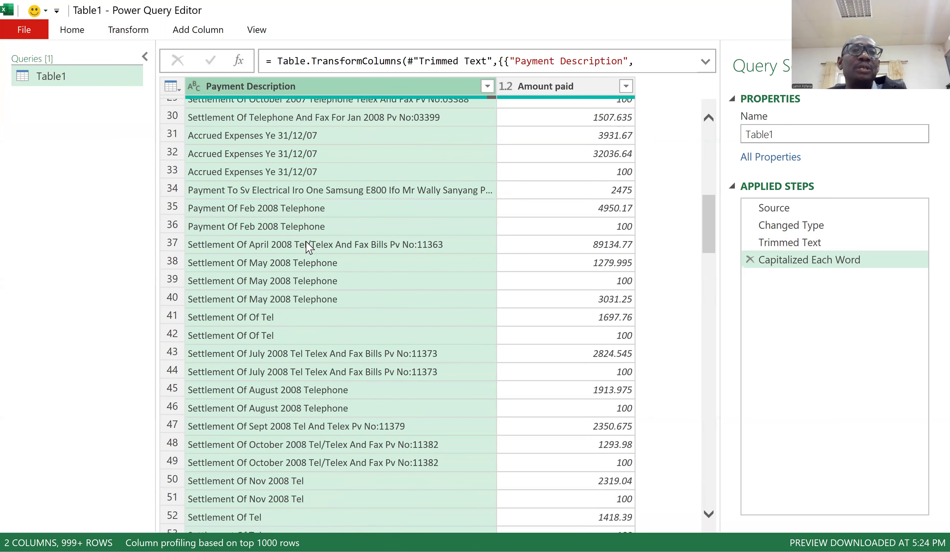
scroll(309, 246, up, 5)
scroll(313, 246, up, 4)
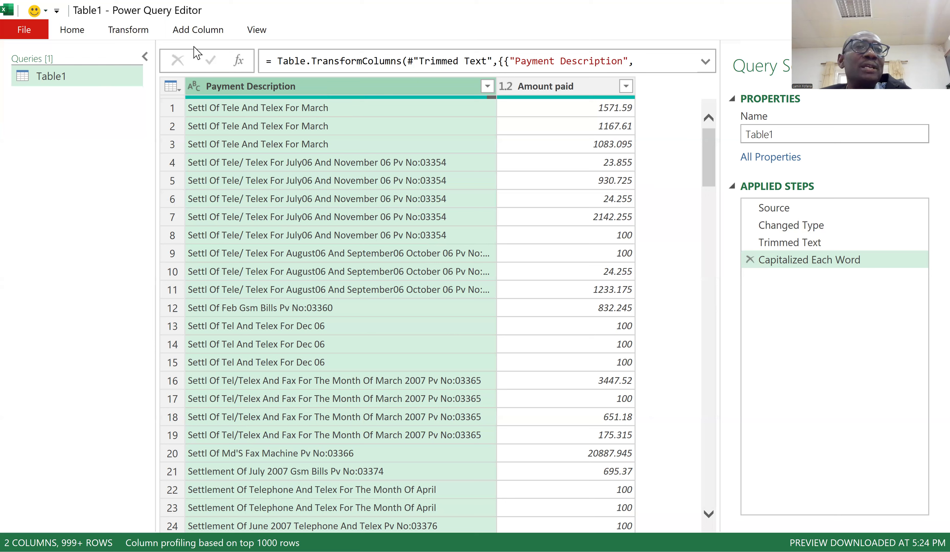
Start a new conditional column and name it Name of Co
click(205, 33)
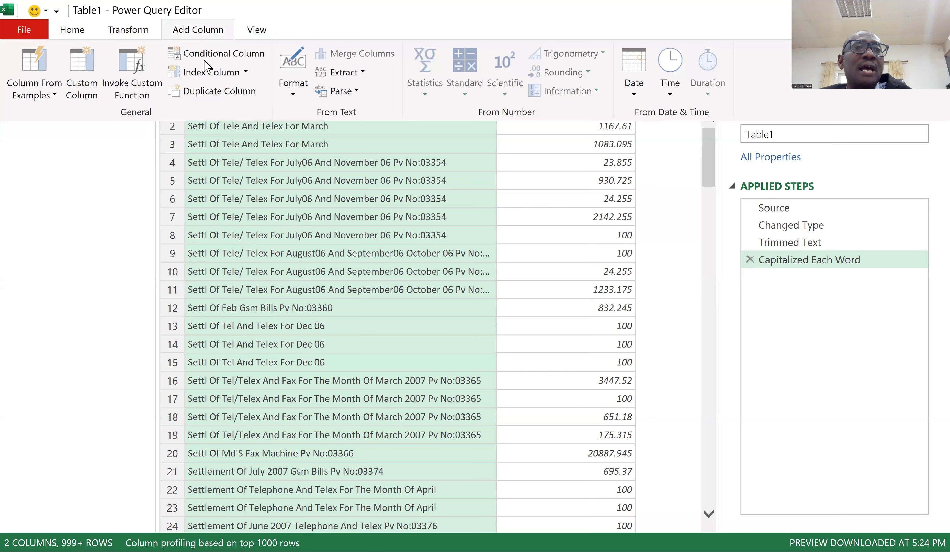
click(218, 57)
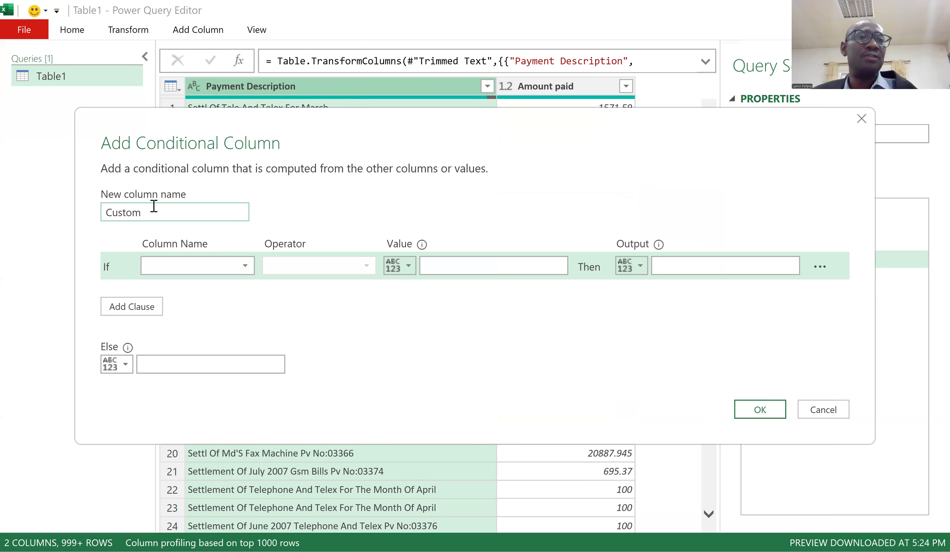
drag(152, 213, 97, 214)
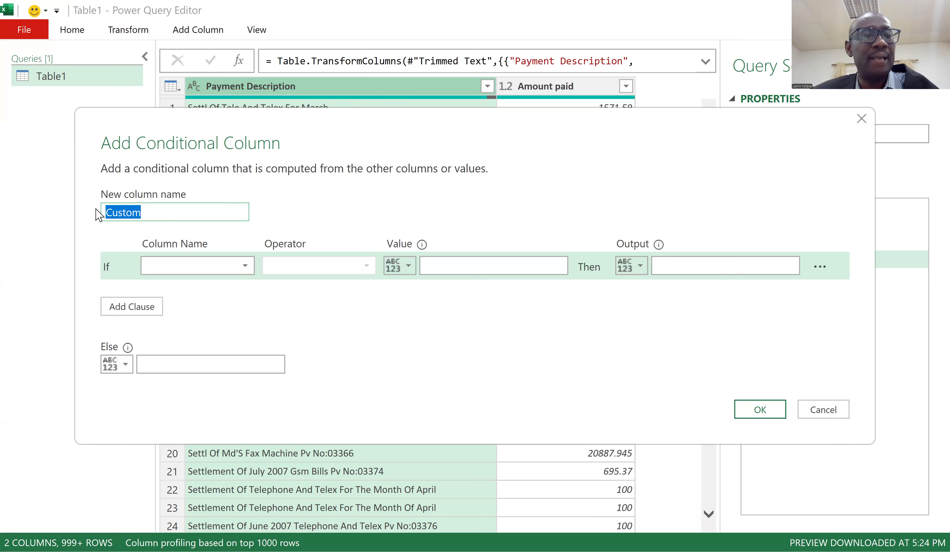
text(P)
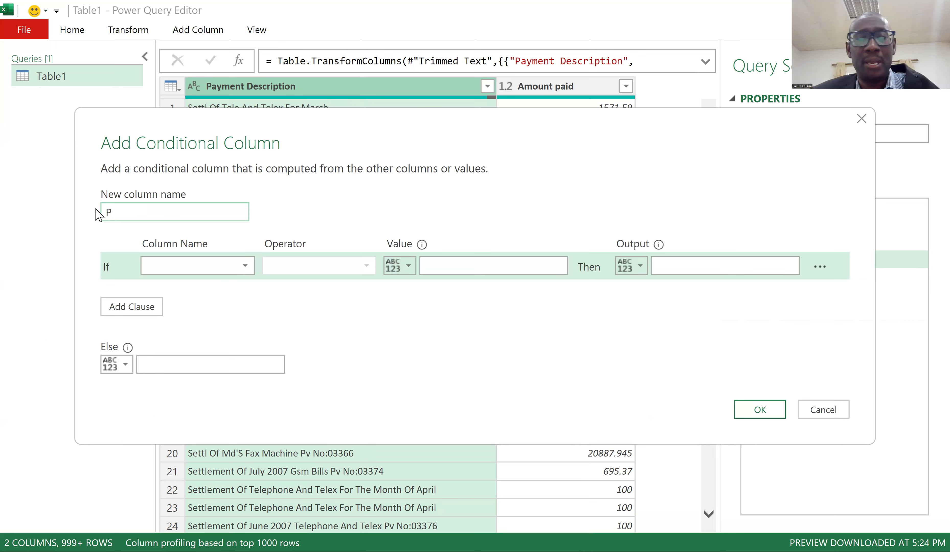
key(BackSpace)
text(Name of Co.)
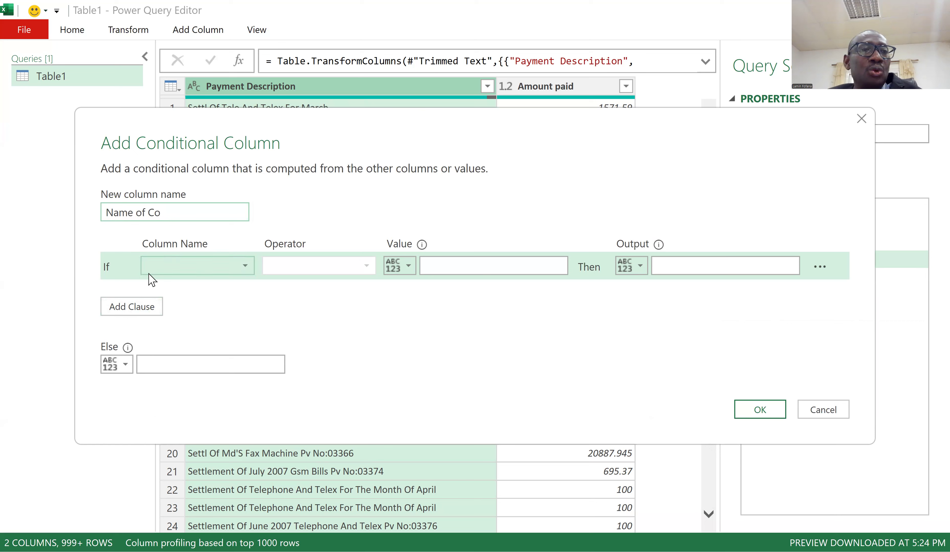
Set the first condition so that a Payment Description containing "Africel" outputs "Africell payment"
click(245, 266)
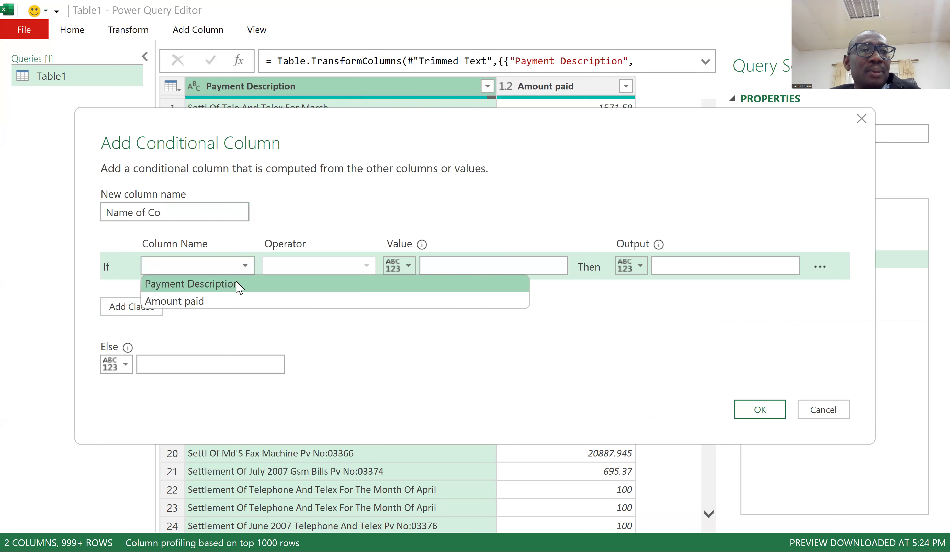
click(239, 285)
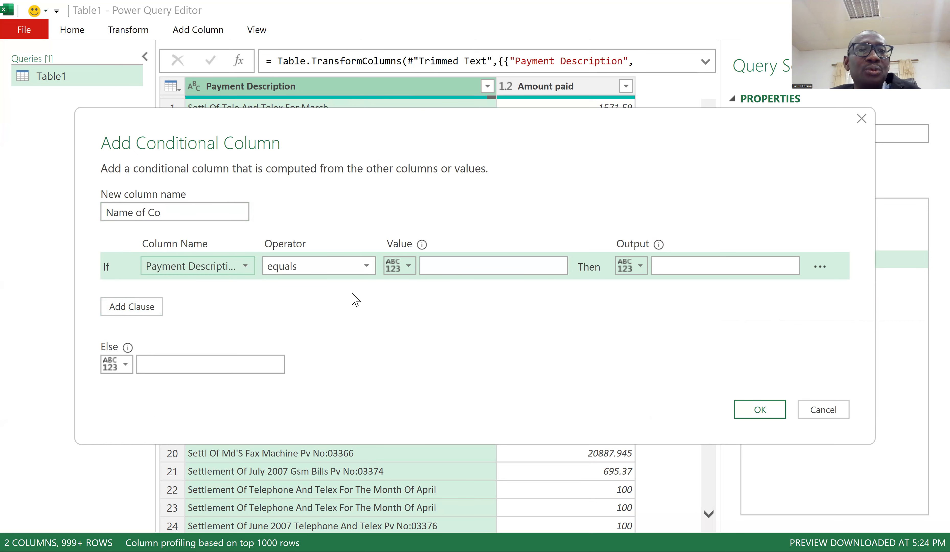
click(365, 270)
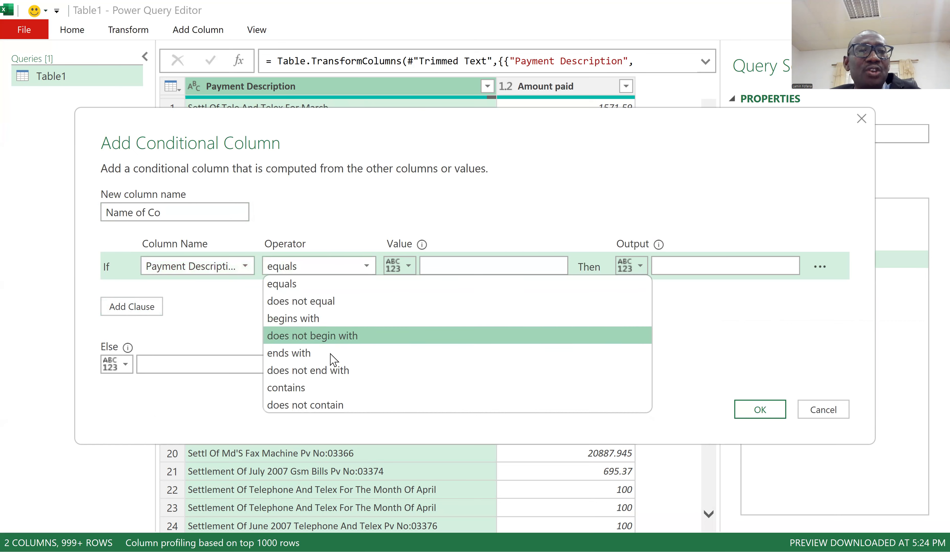
click(311, 389)
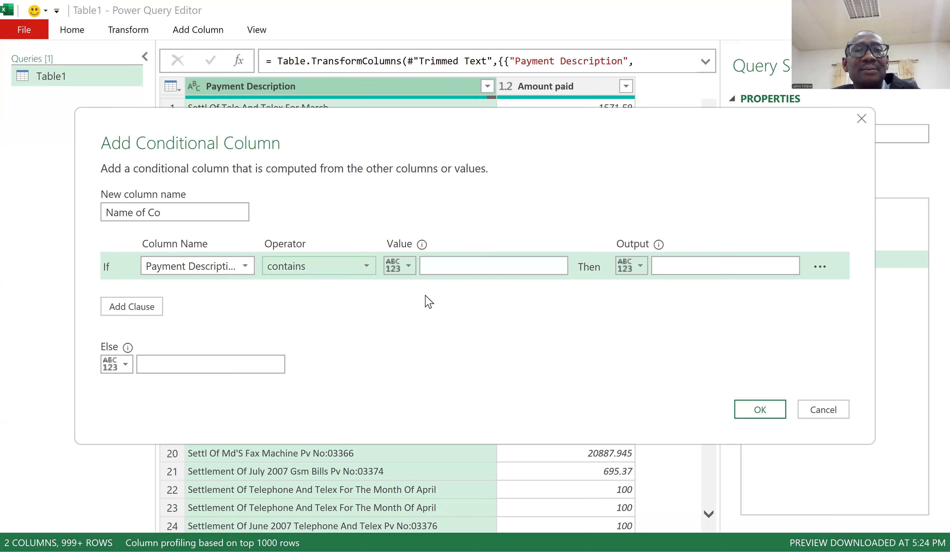
click(445, 267)
text(Afri)
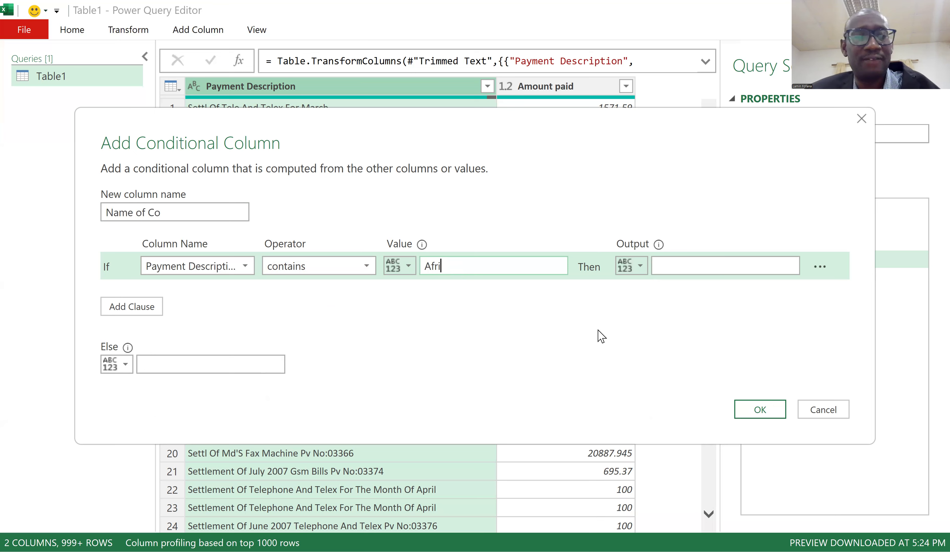
text(cel)
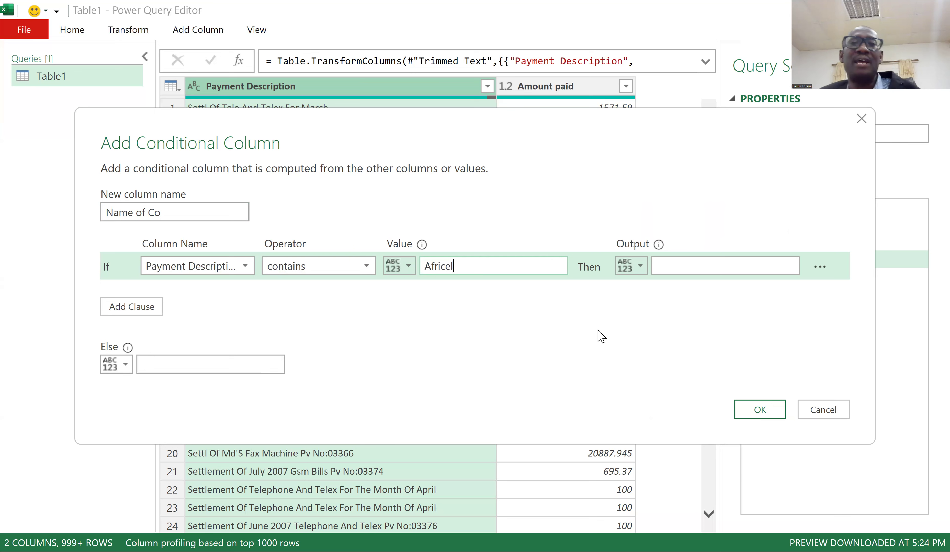
click(692, 271)
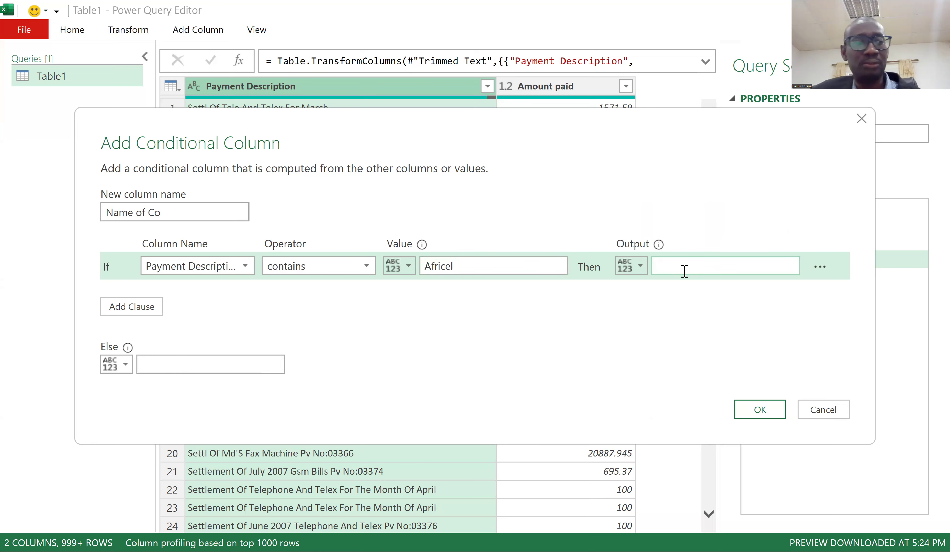
text(Af)
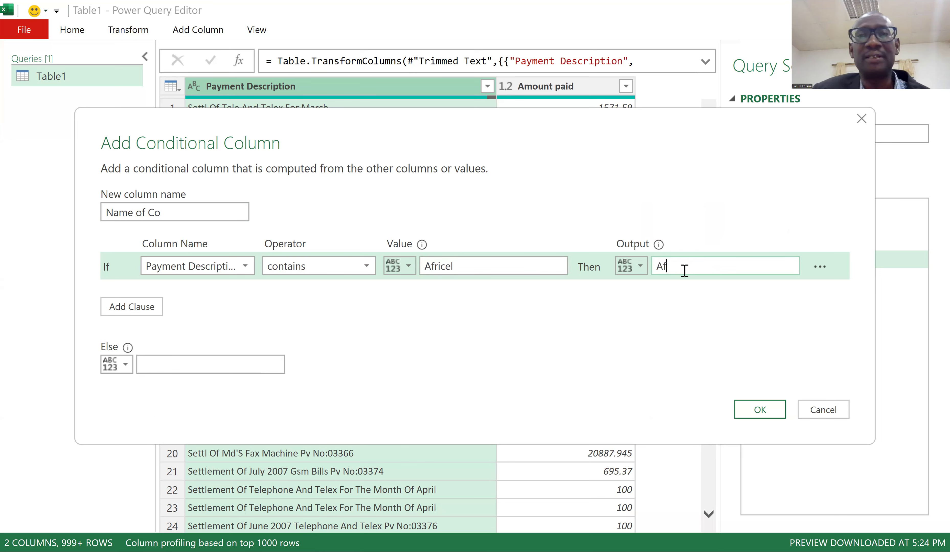
text(ri)
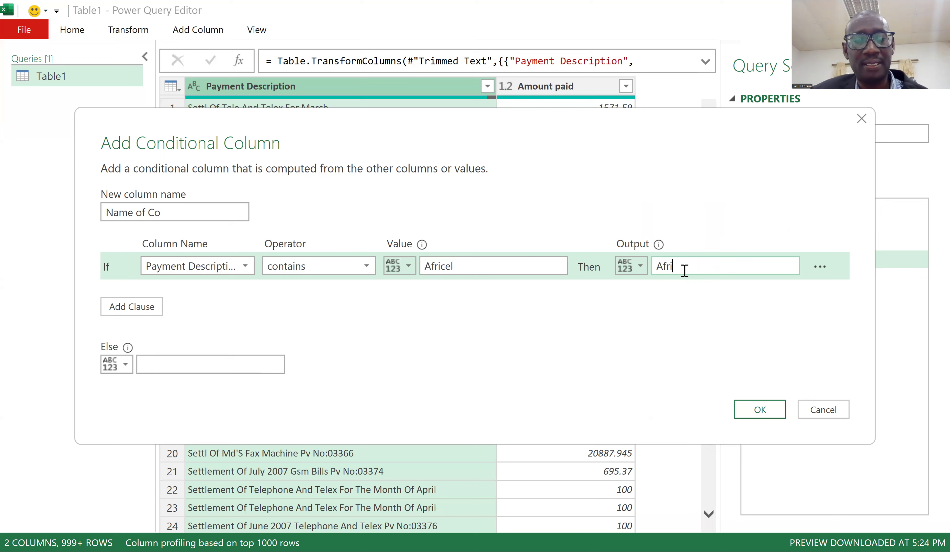
text(cell payment)
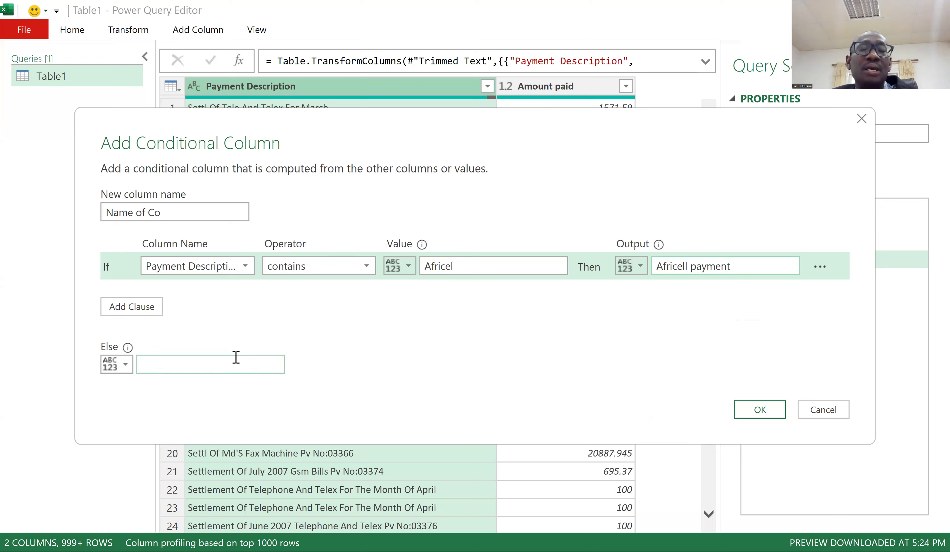
Add an Else If clause so that a Payment Description containing "Qcel" outputs "Qcell payment"
click(147, 310)
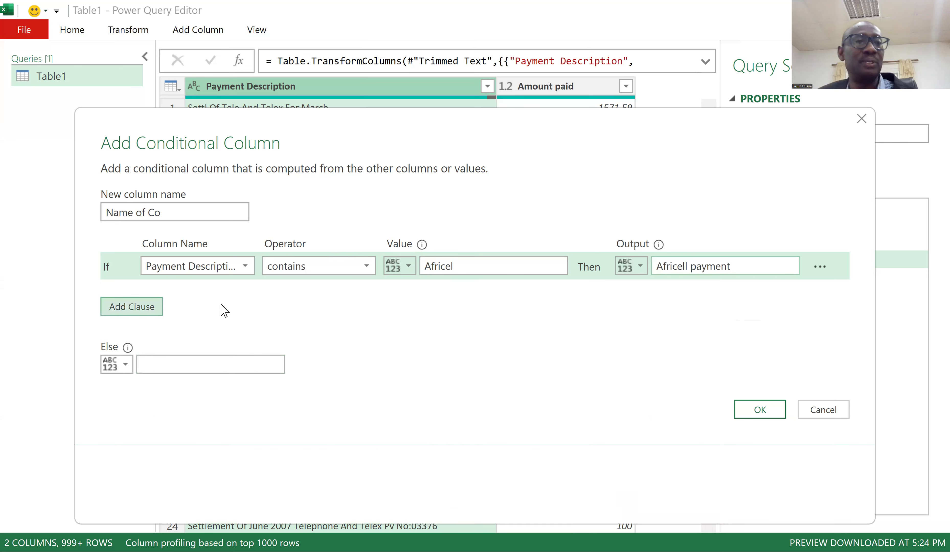
click(249, 297)
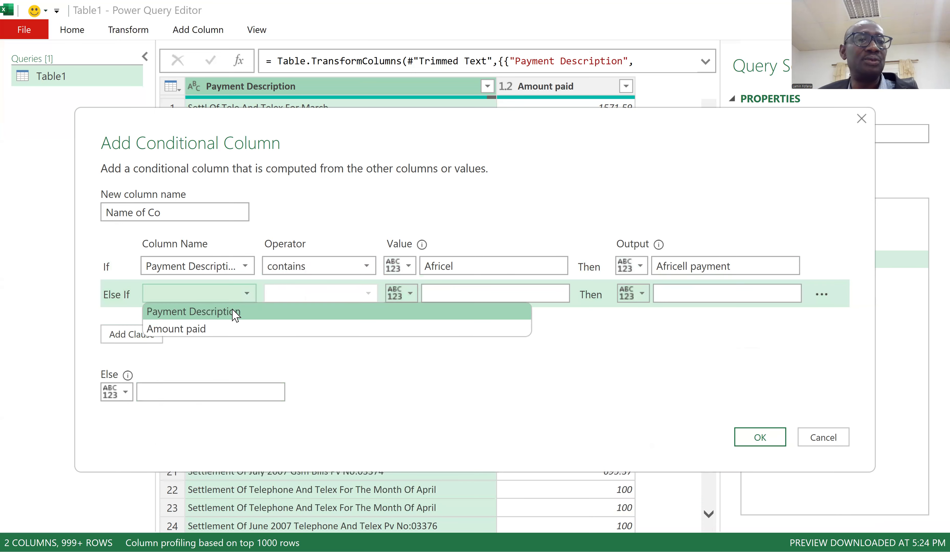
click(235, 312)
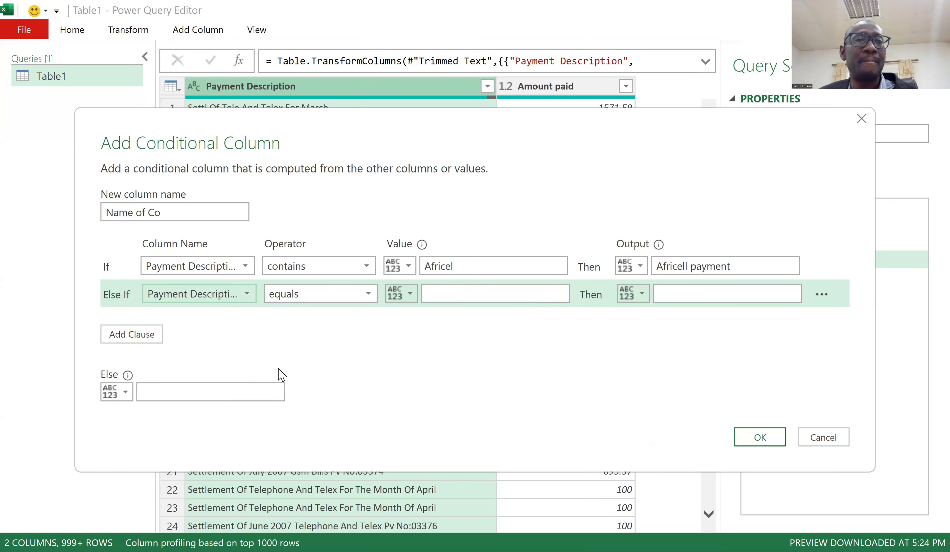
click(369, 296)
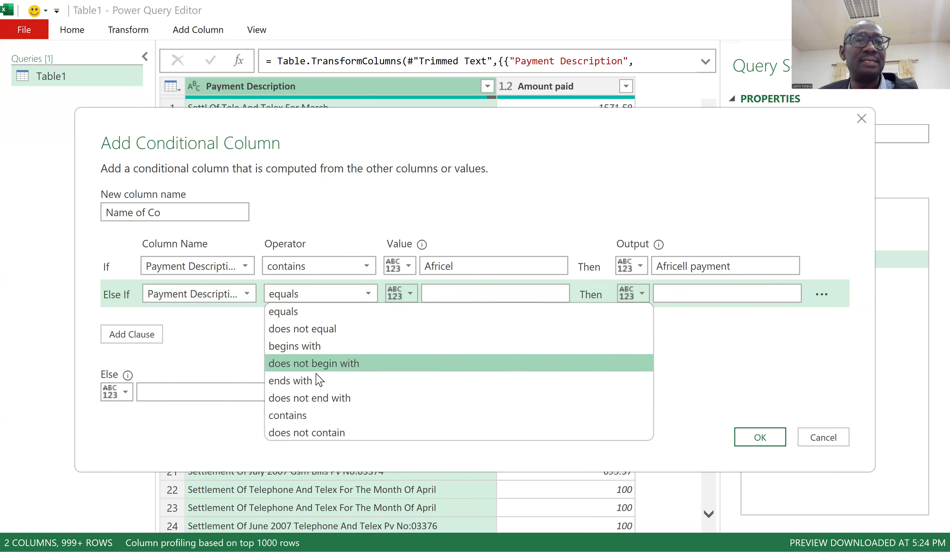
click(444, 293)
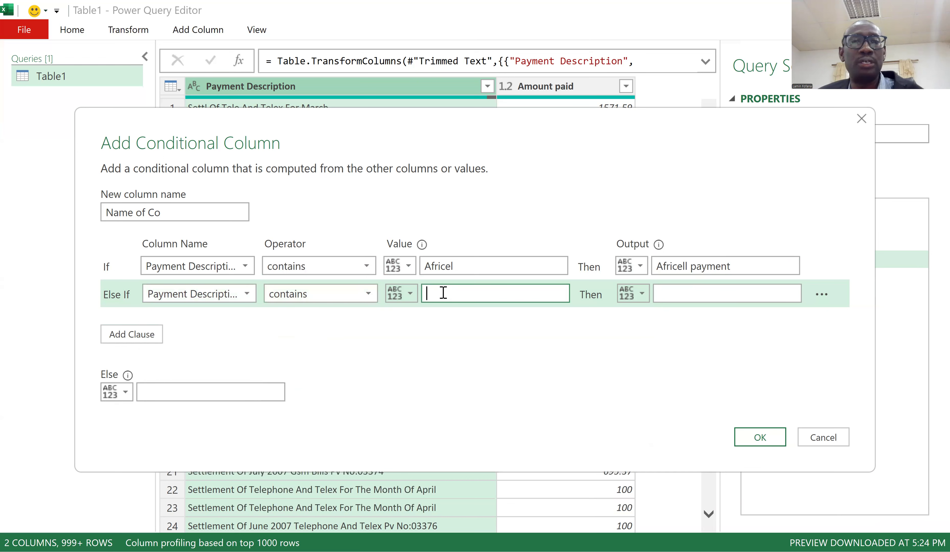
text(Qce)
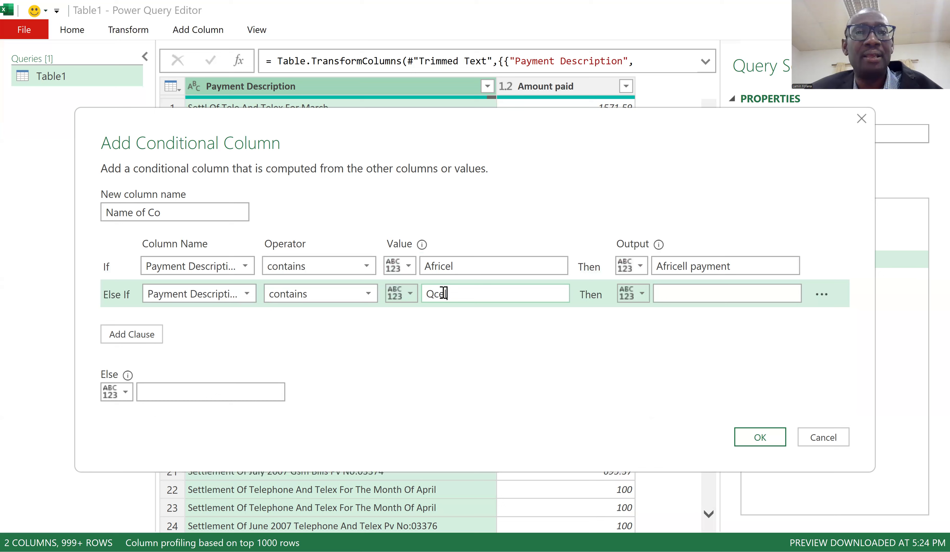
text(l)
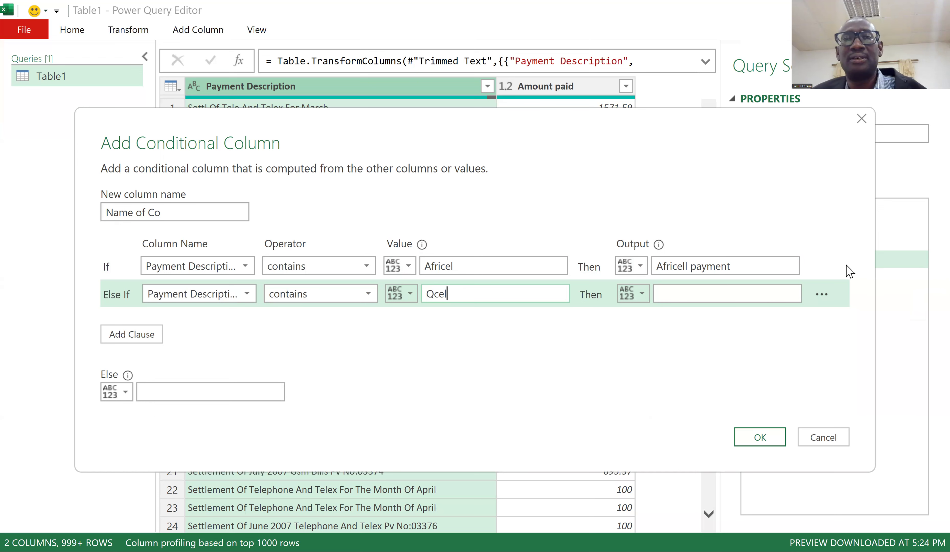
click(703, 293)
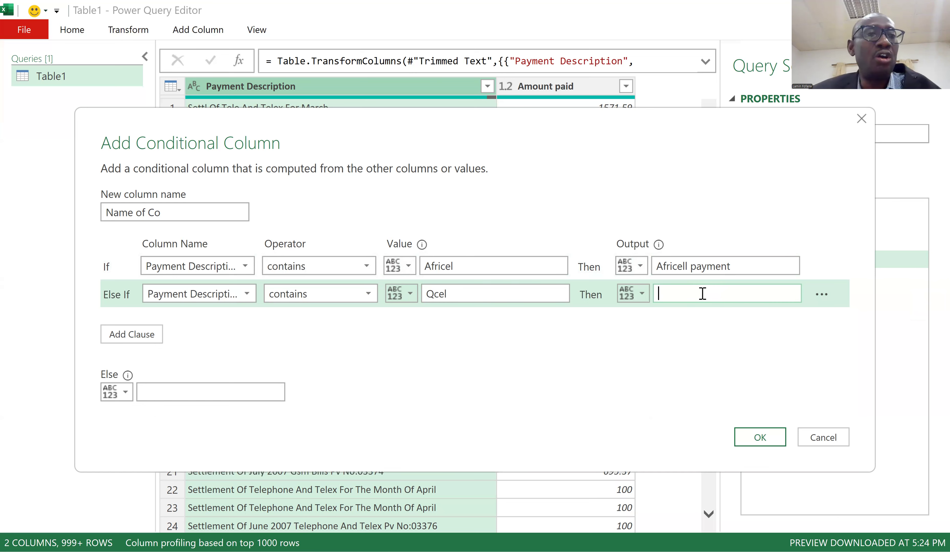
text(Qcell payment)
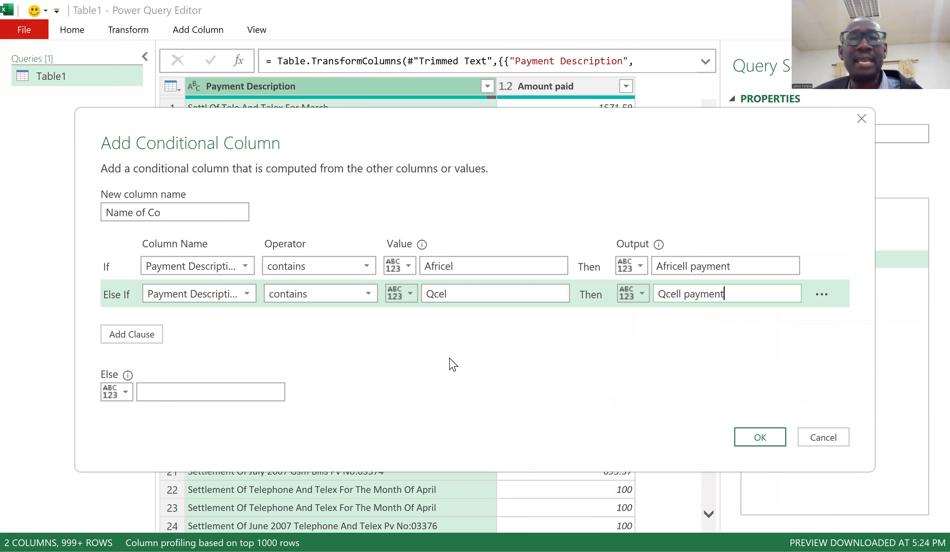
Set the Else output to "Other payments" and create the Name of Co conditional column
click(205, 388)
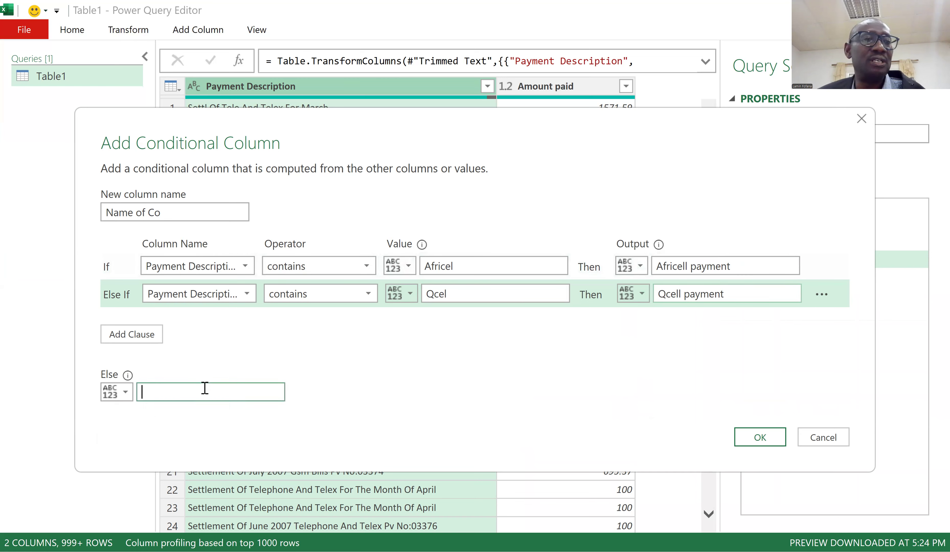
text(T)
text(Other)
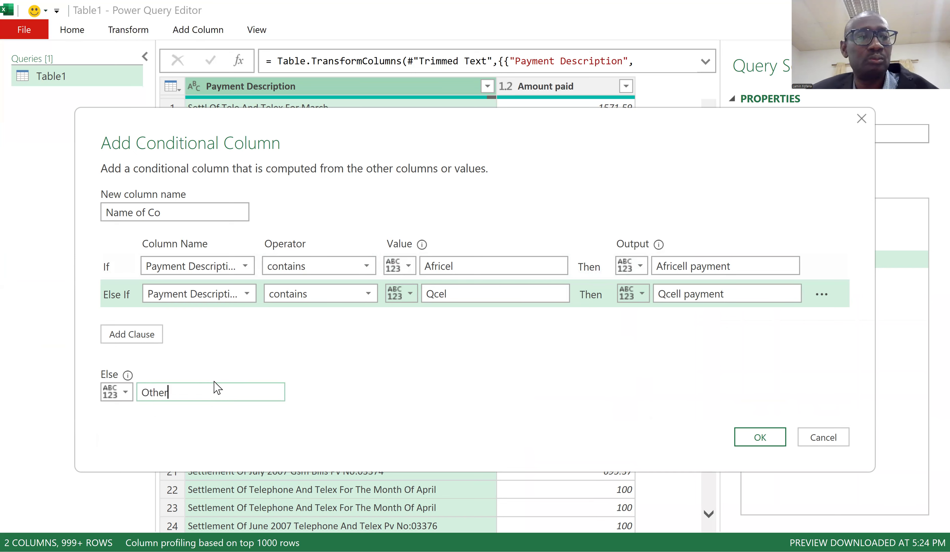
text( paym)
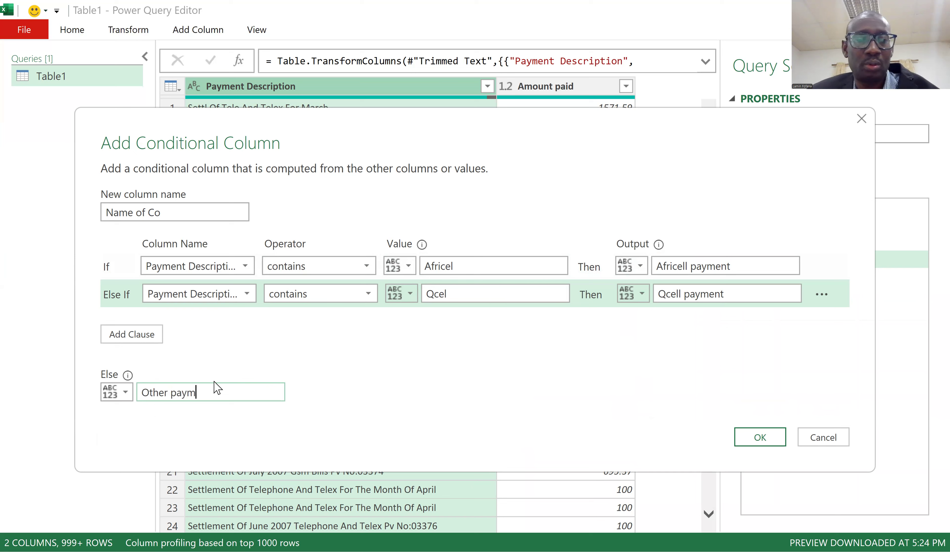
text(ents)
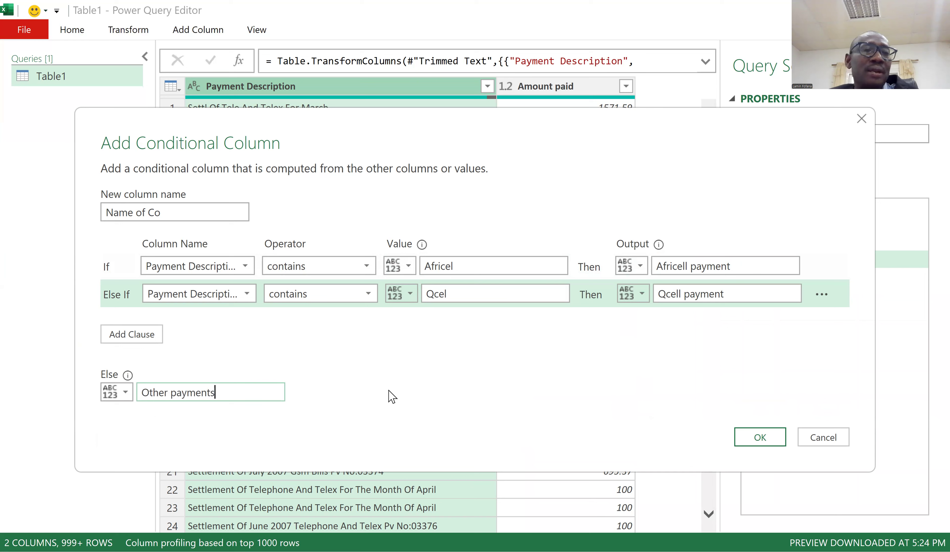
click(755, 442)
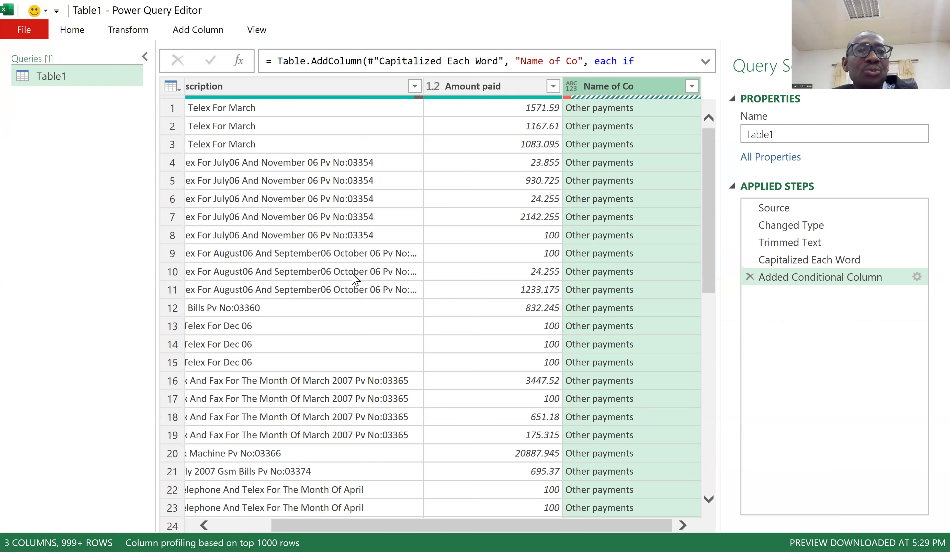
Examine the Name of Co classifications against the payment descriptions over roughly the first 165 rows of the query preview
scroll(354, 285, down, 5)
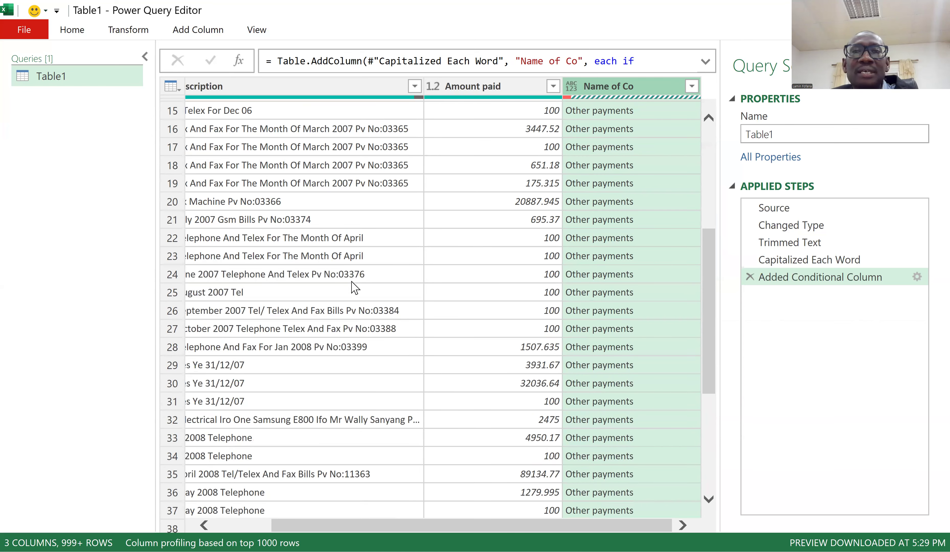
scroll(454, 291, down, 12)
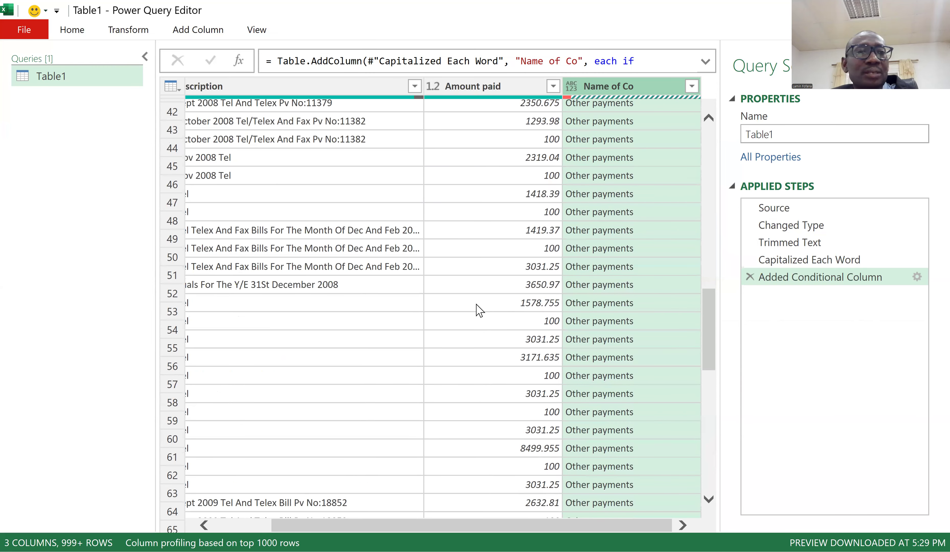
scroll(470, 315, down, 6)
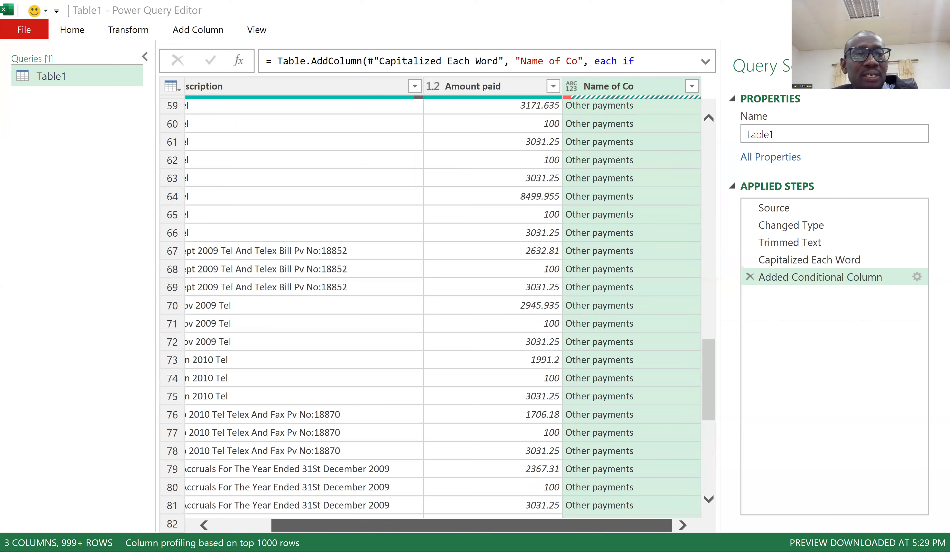
scroll(338, 437, left, 3)
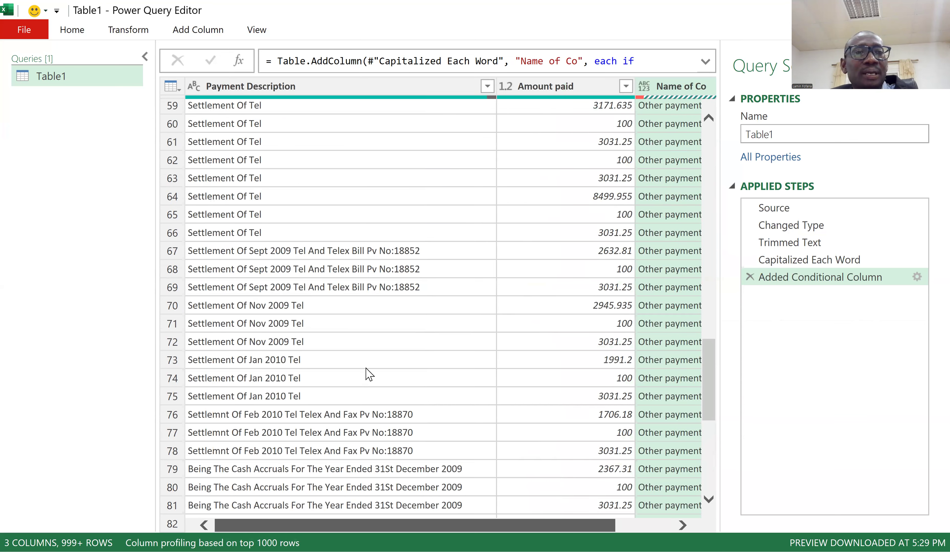
scroll(369, 376, down, 1)
scroll(368, 375, down, 8)
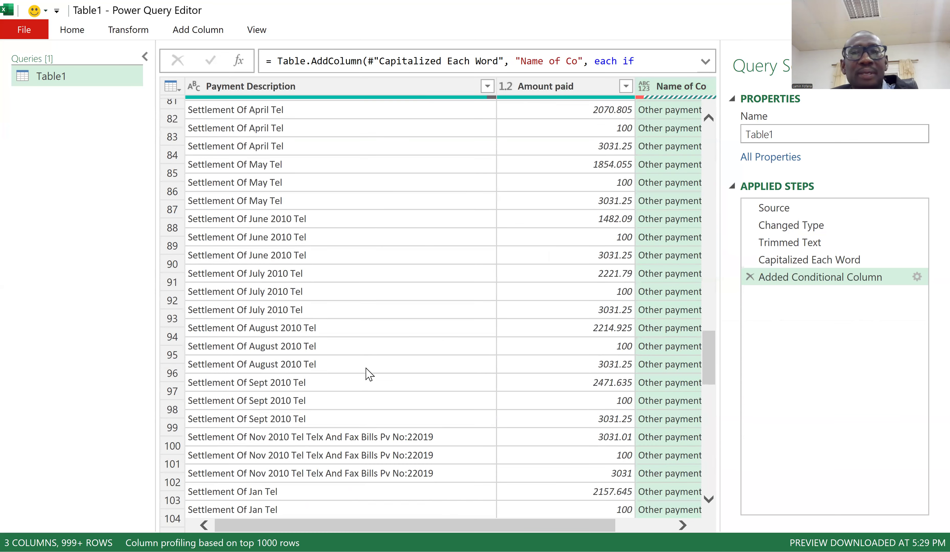
scroll(365, 374, up, 1)
scroll(437, 497, up, 10)
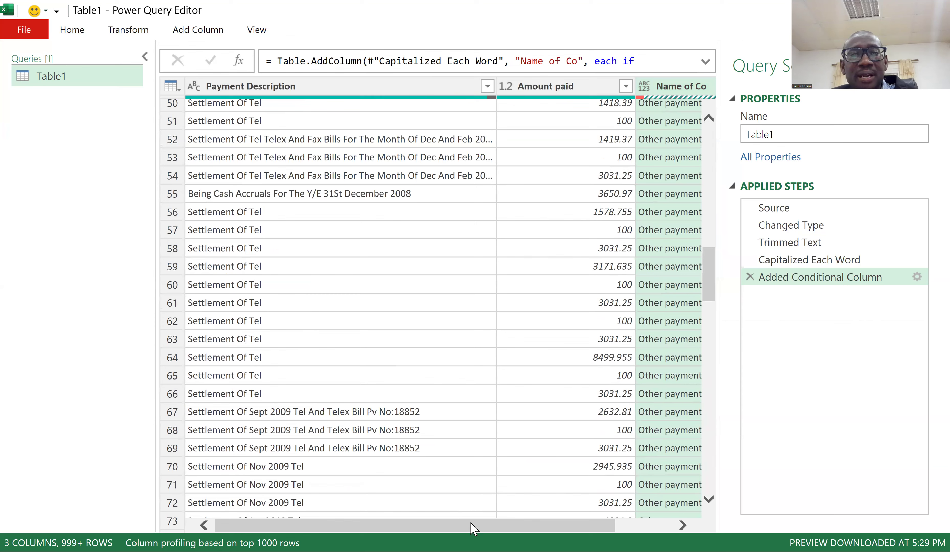
drag(470, 525, 527, 526)
scroll(628, 374, down, 8)
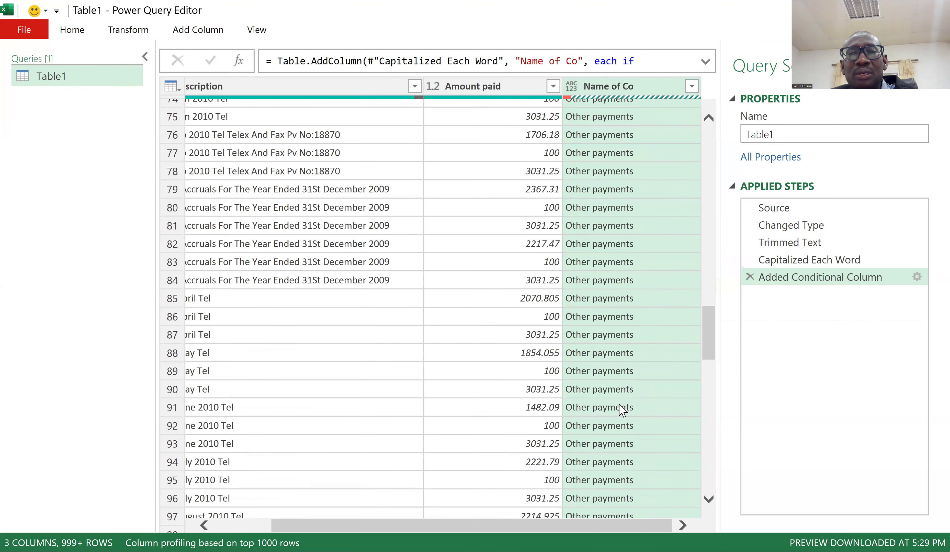
scroll(617, 419, down, 16)
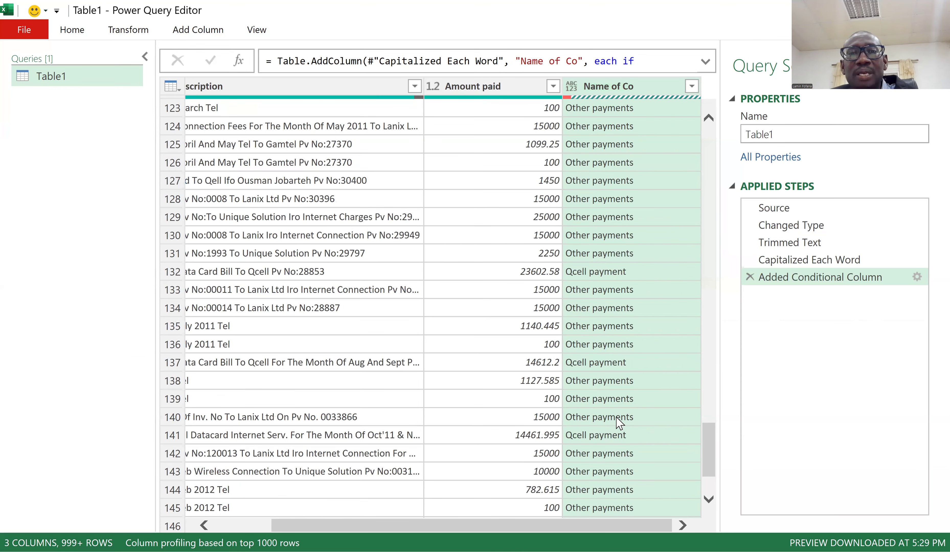
scroll(617, 421, down, 6)
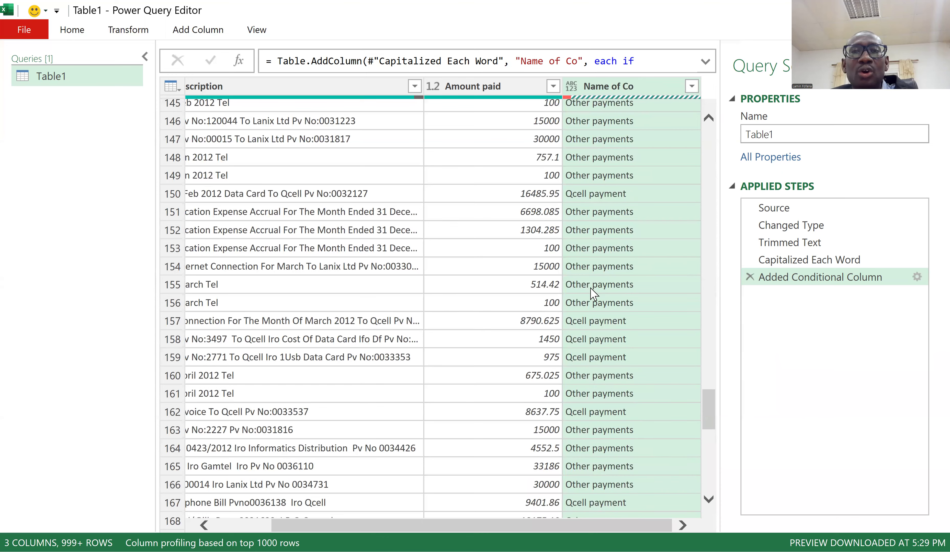
Compare individual Name of Co results with their descriptions, and view the full Payment Description in row 157
scroll(596, 292, up, 1)
click(579, 188)
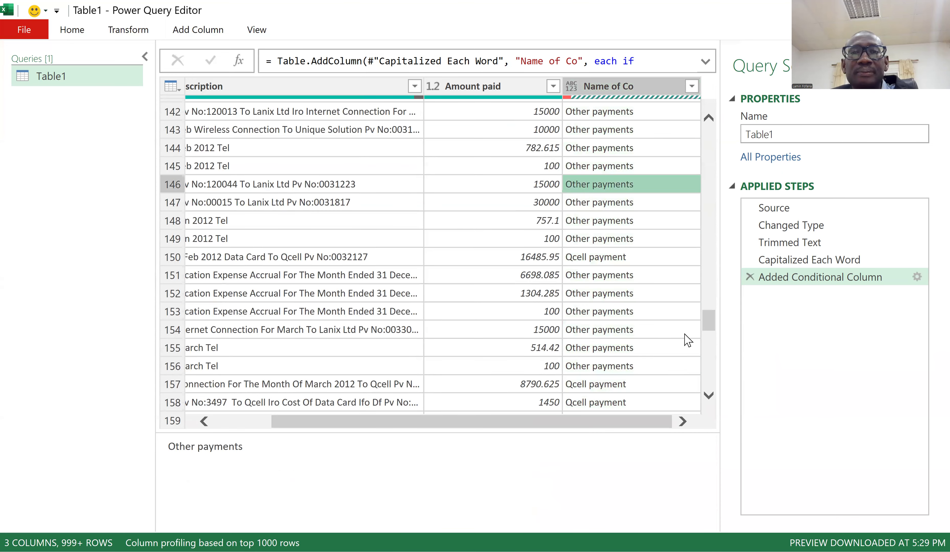
scroll(671, 351, down, 2)
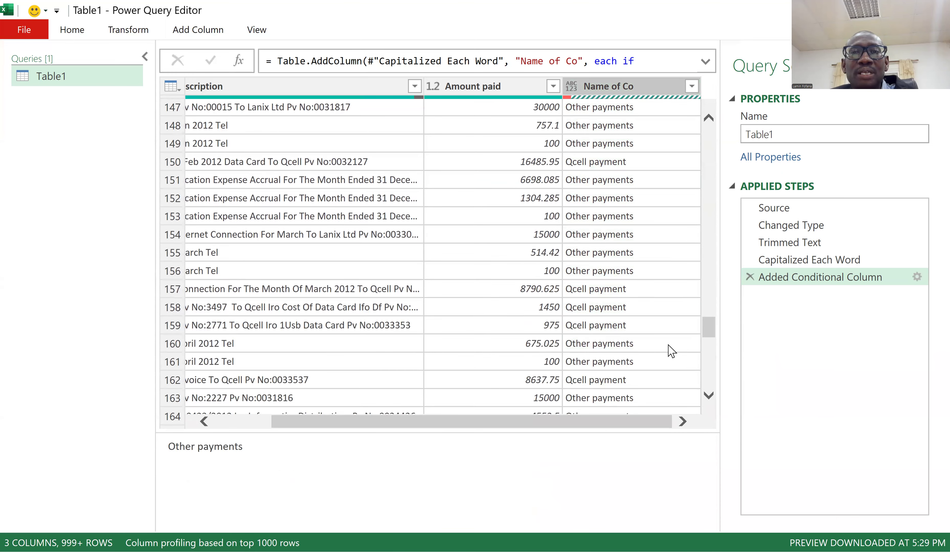
click(594, 293)
click(362, 290)
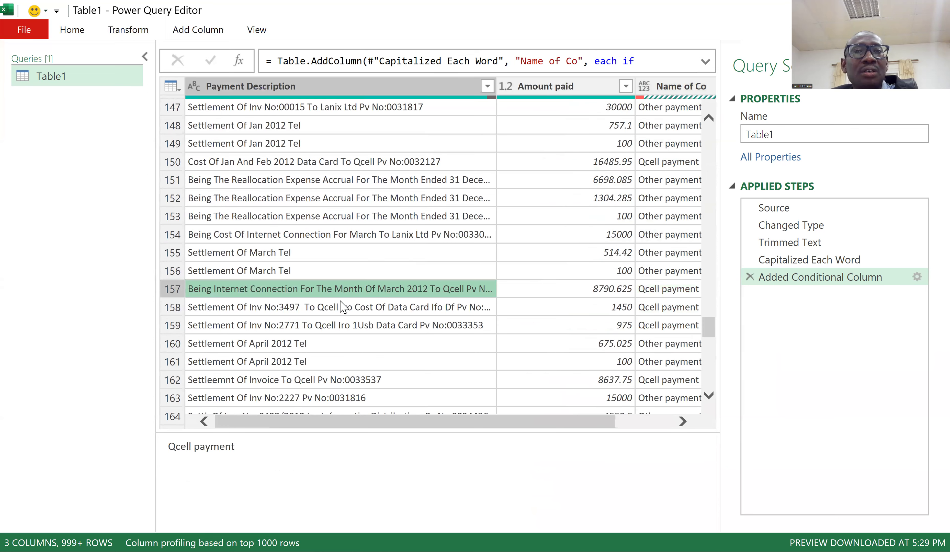
click(455, 292)
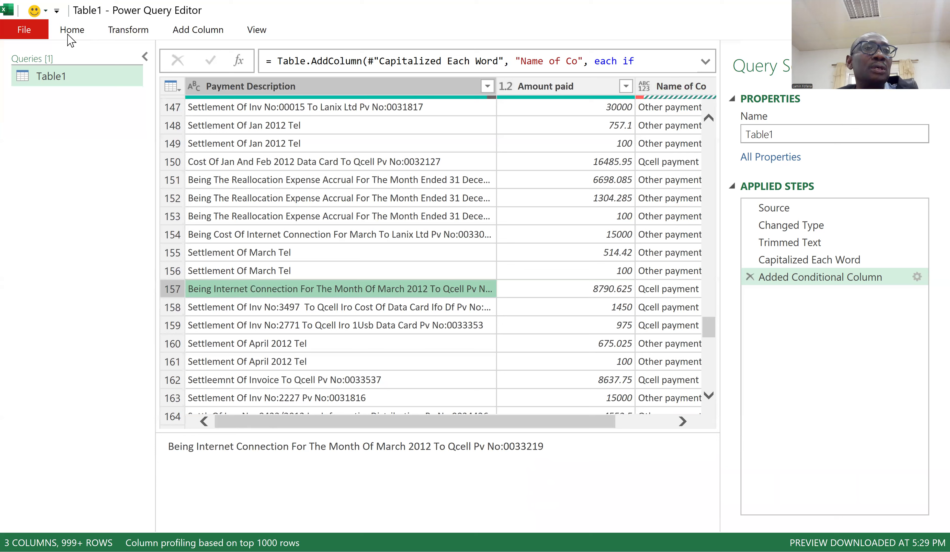
Load the finished query as a table on a new worksheet and dismiss the Queries & Connections pane
click(69, 36)
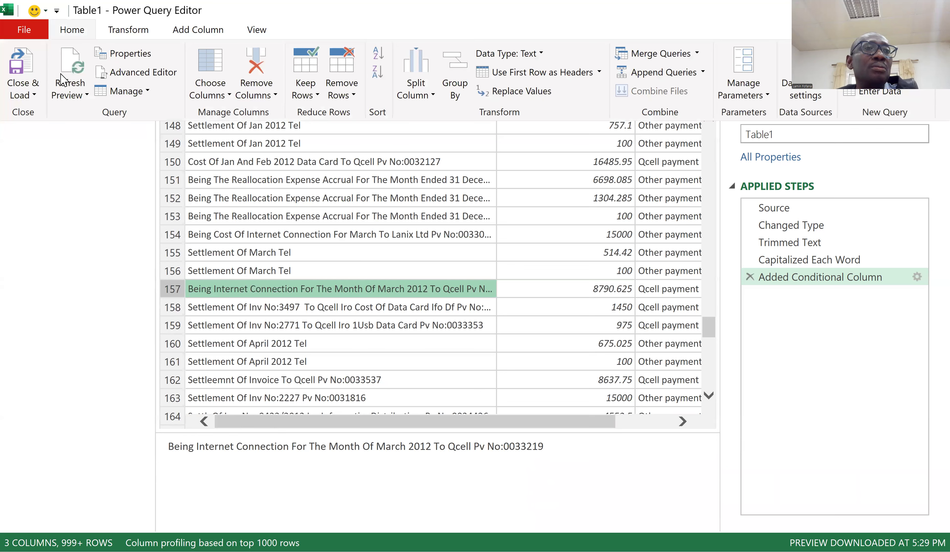
click(30, 97)
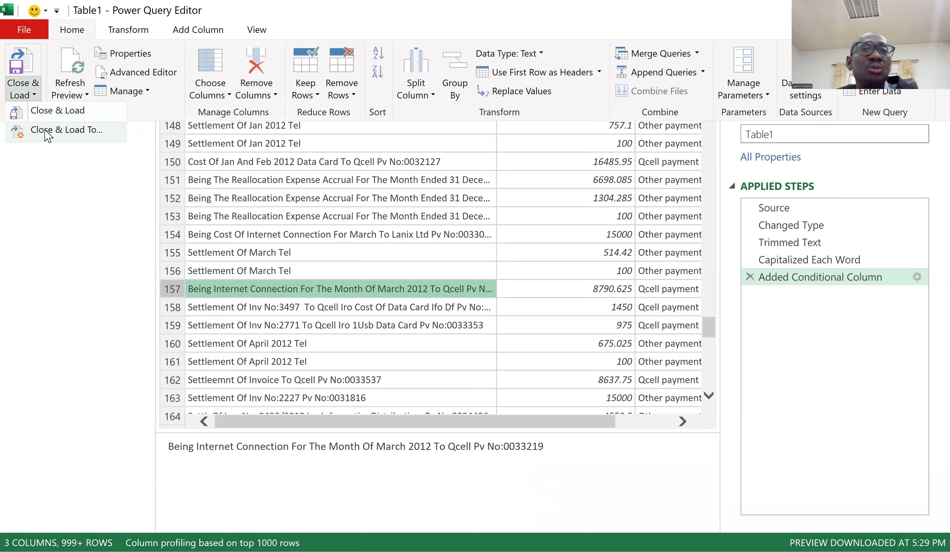
click(46, 131)
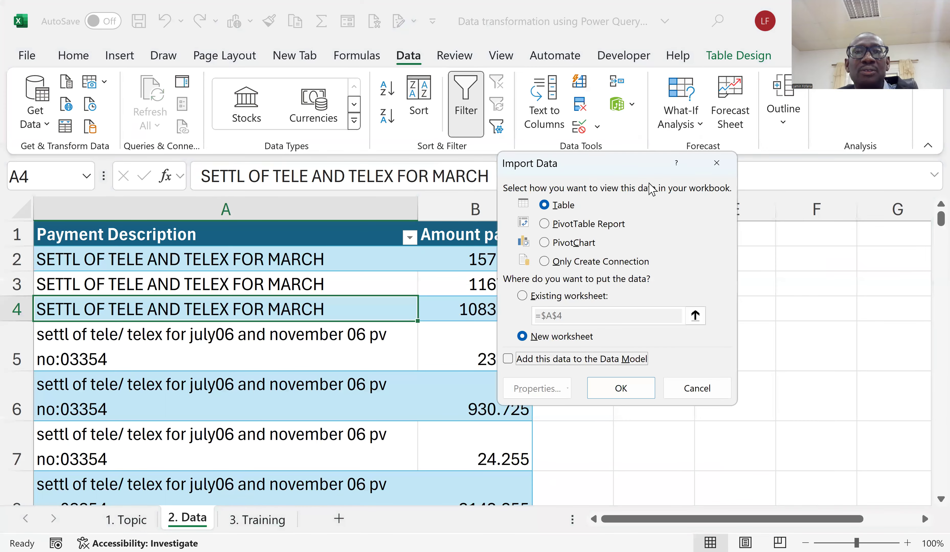
click(621, 388)
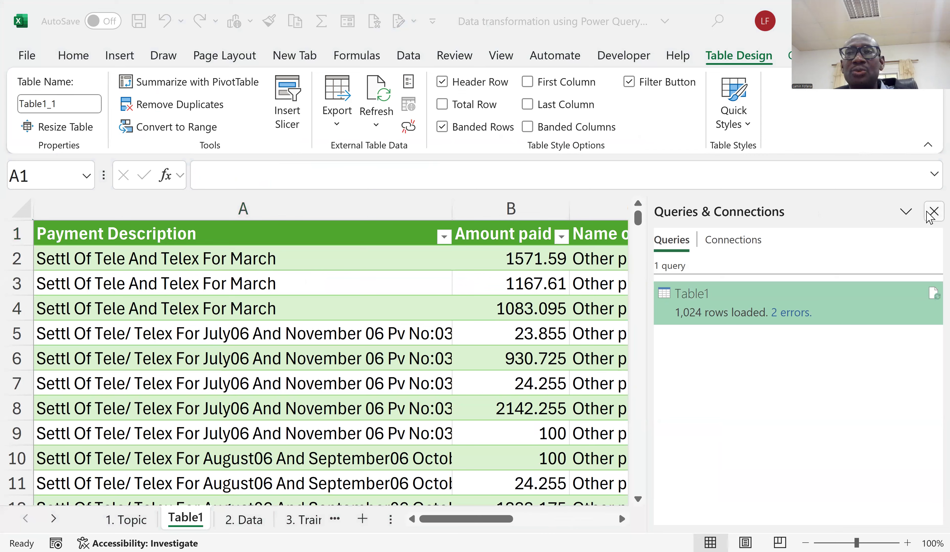
click(927, 211)
click(927, 208)
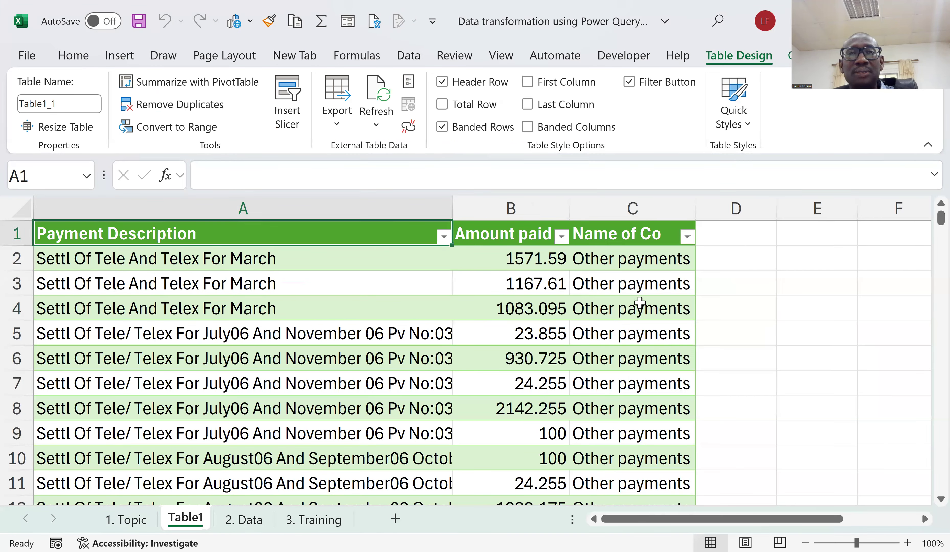
Examine the Name of Co entries in the loaded table down to about row 119 and return to the header row
click(633, 310)
scroll(541, 356, down, 3)
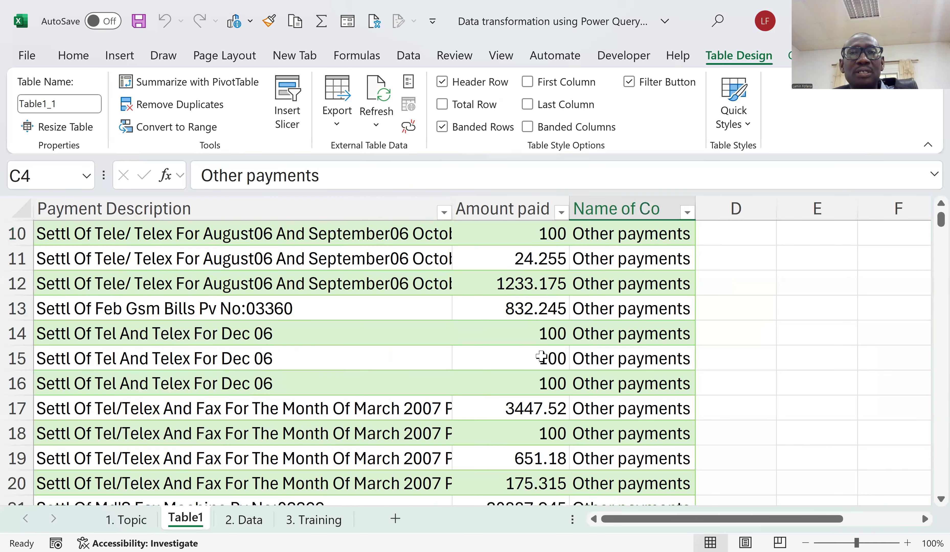
scroll(588, 366, down, 10)
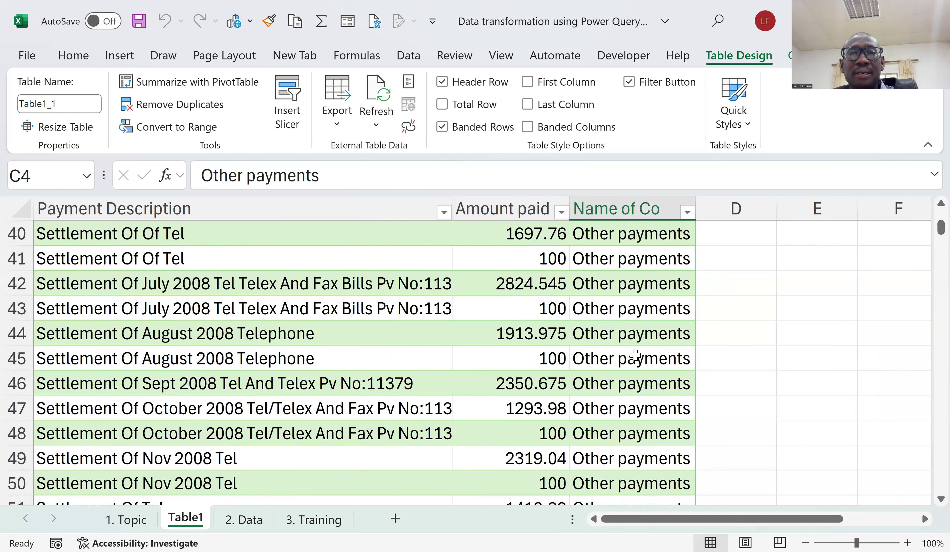
scroll(628, 355, down, 6)
click(622, 358)
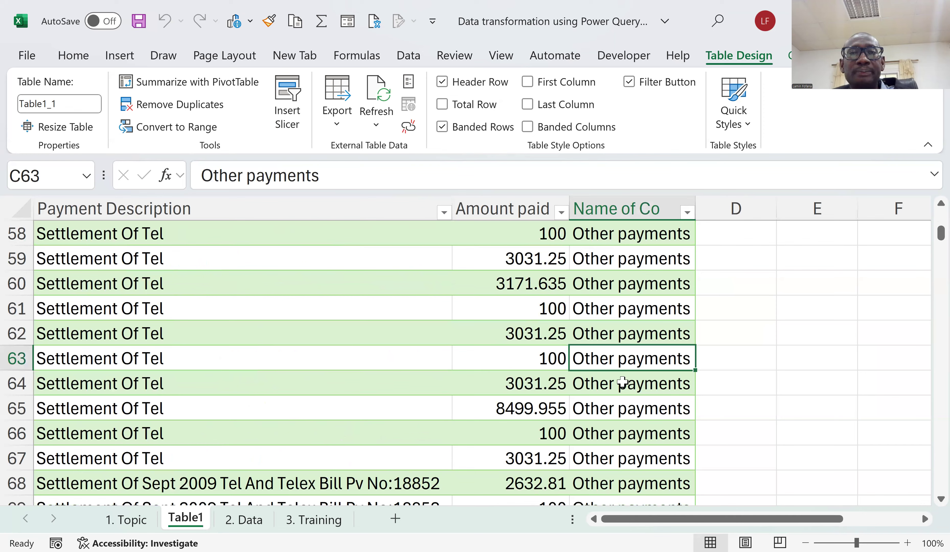
scroll(620, 381, down, 7)
scroll(620, 391, down, 10)
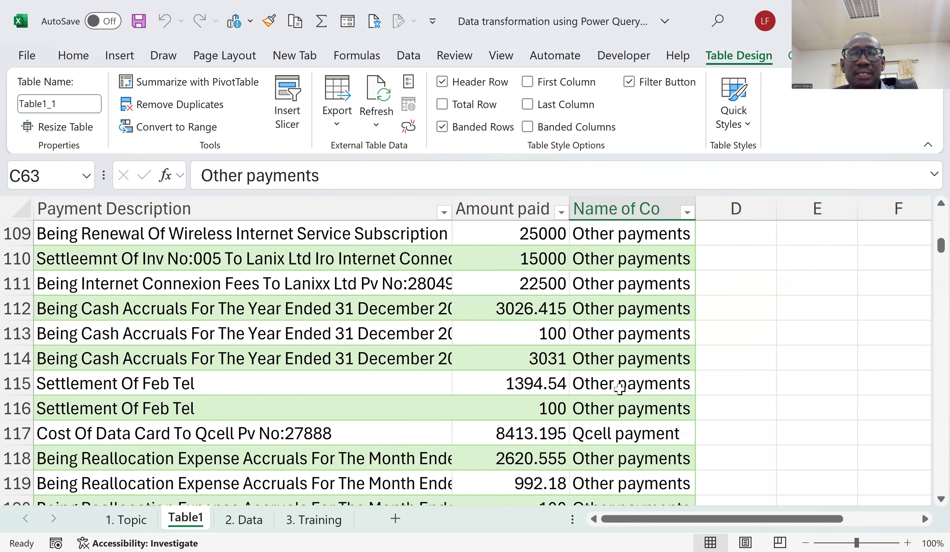
click(624, 367)
scroll(624, 380, up, 2)
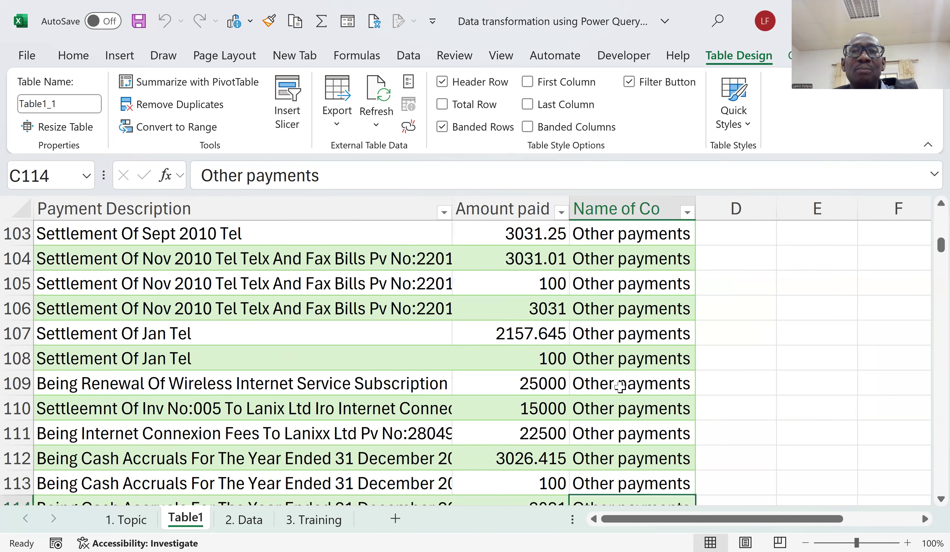
scroll(622, 383, up, 12)
scroll(622, 384, up, 13)
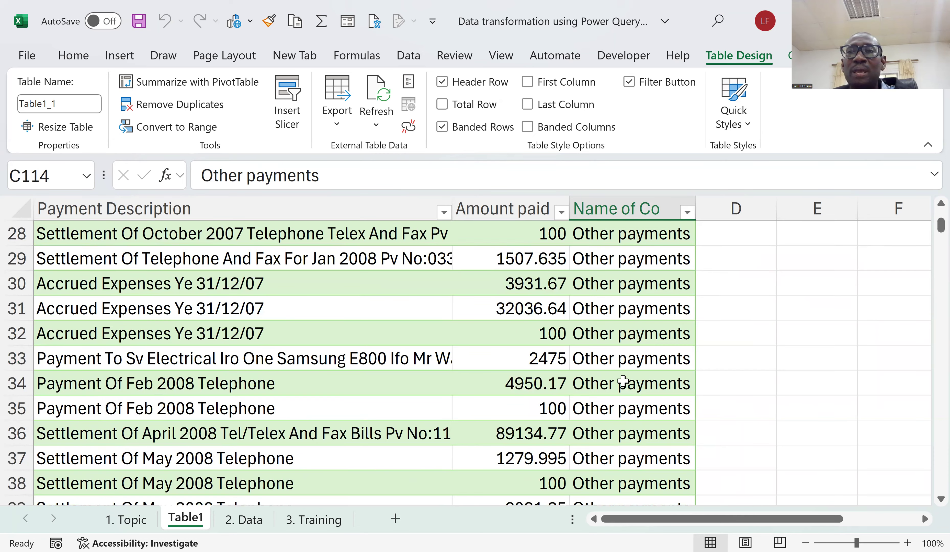
scroll(623, 379, up, 9)
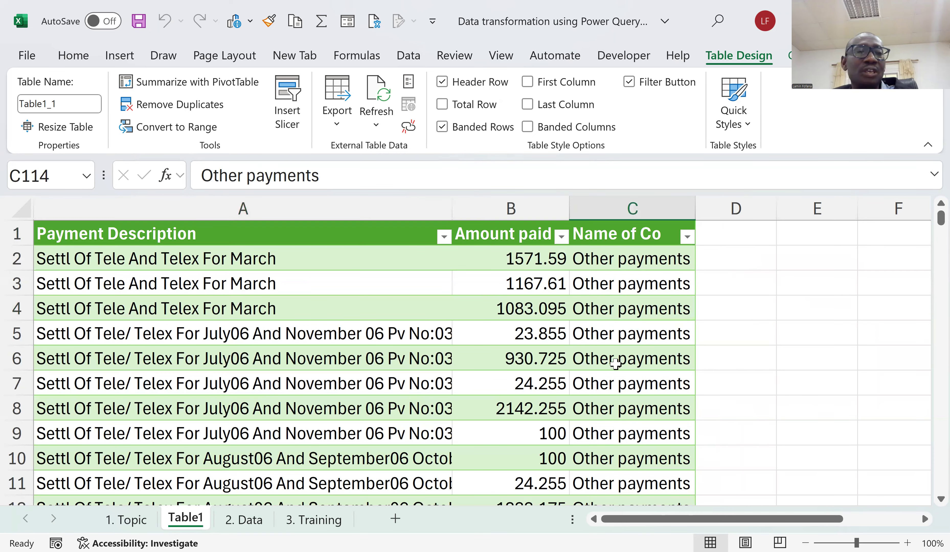
Filter the Name of Co column to show only Africell payment and select the Payment Description in row 380
click(687, 235)
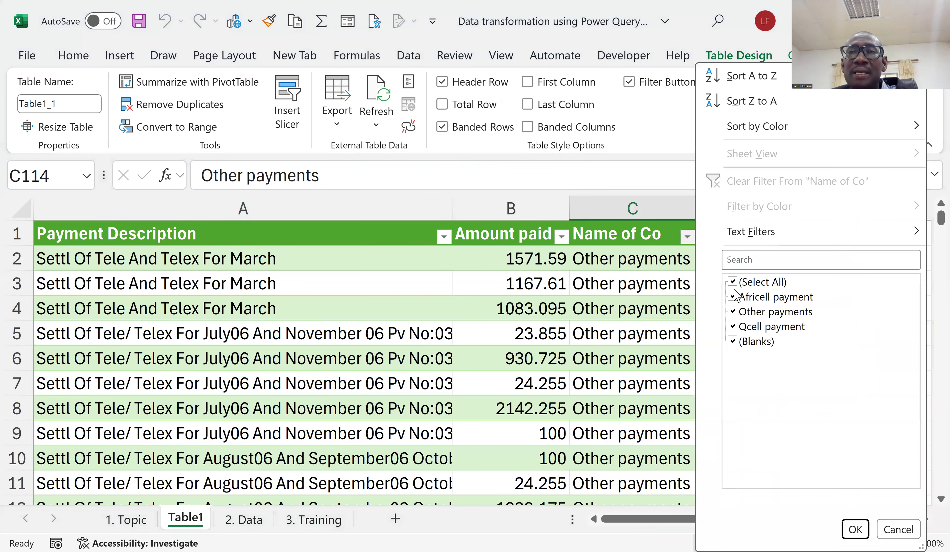
click(735, 285)
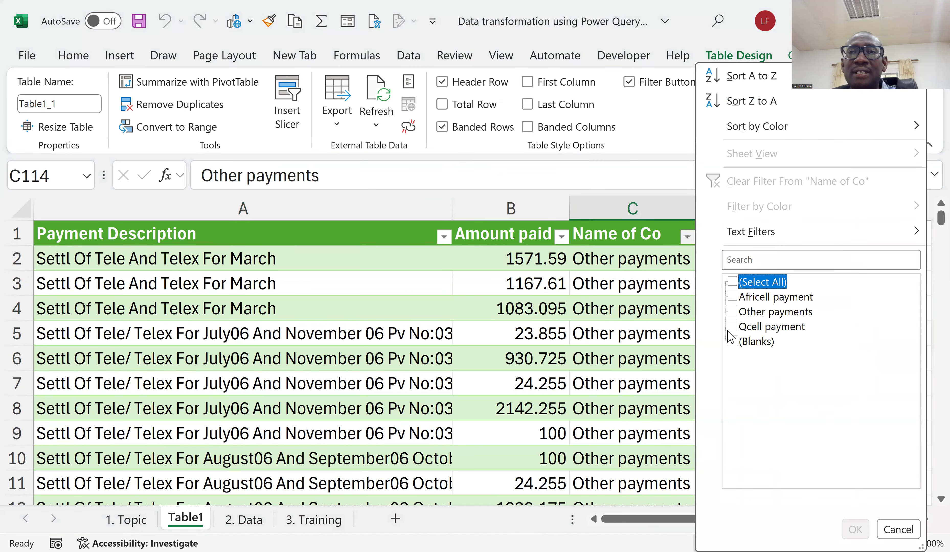
click(733, 297)
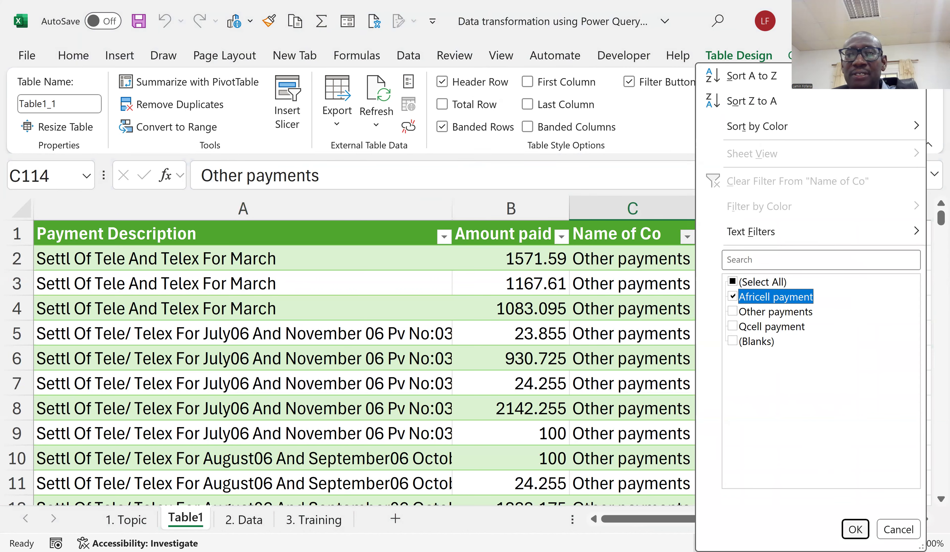
click(855, 530)
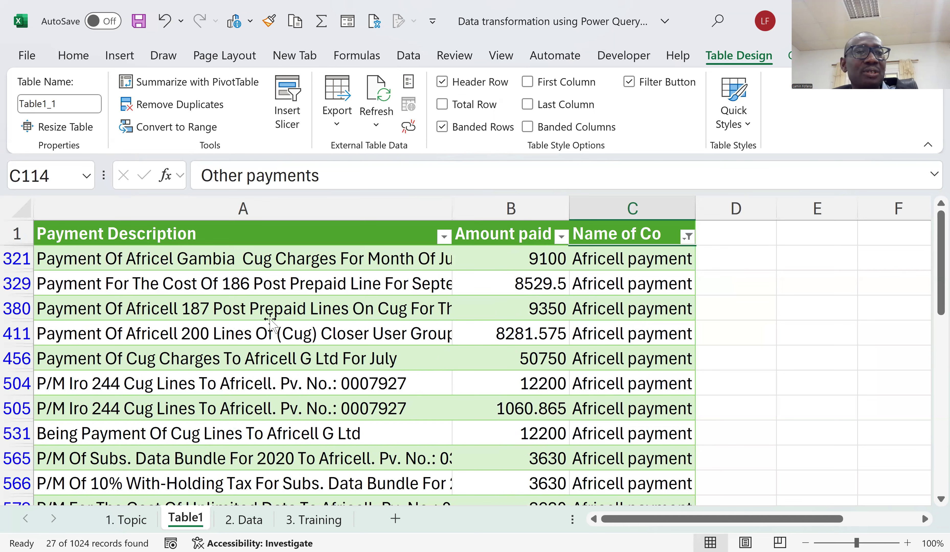
click(256, 314)
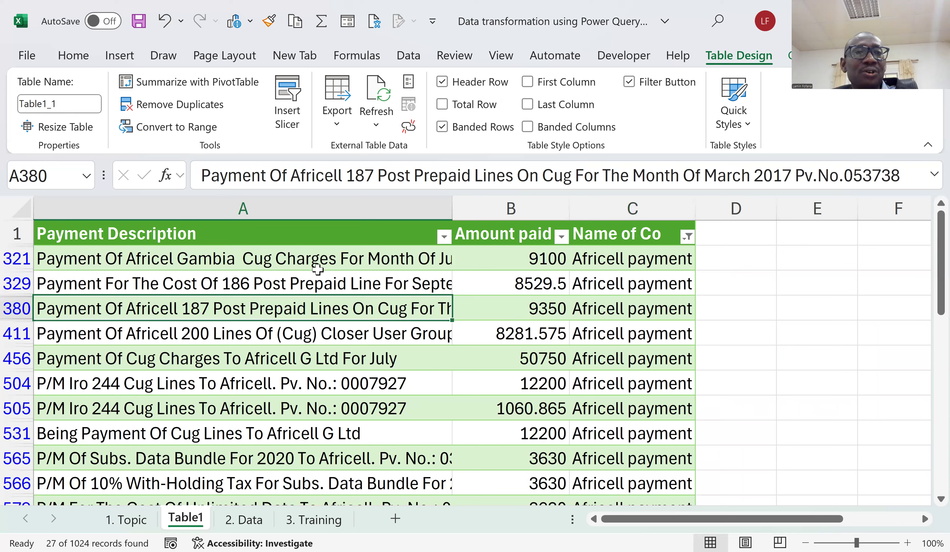
Compare the full Payment Descriptions in rows 321 and 329 with the Name of Co entry in row 329
click(316, 261)
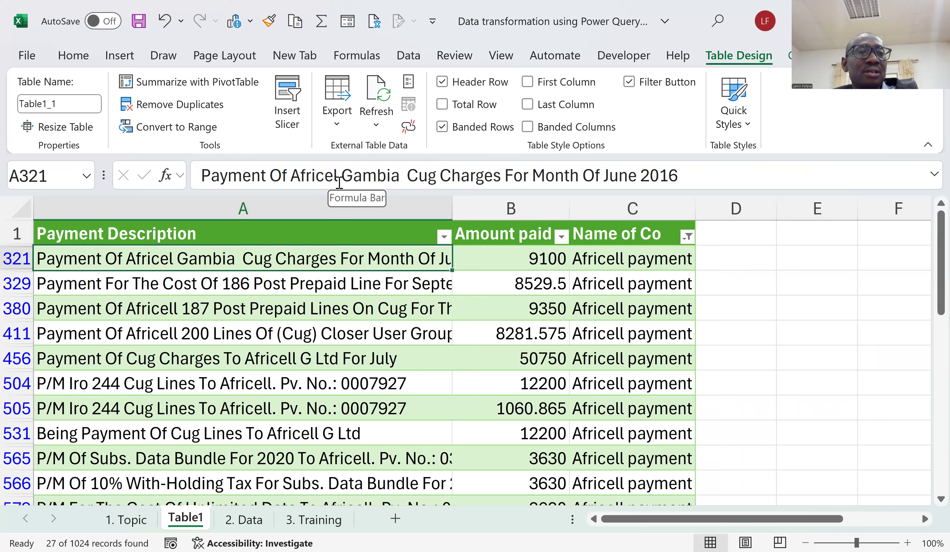
click(243, 283)
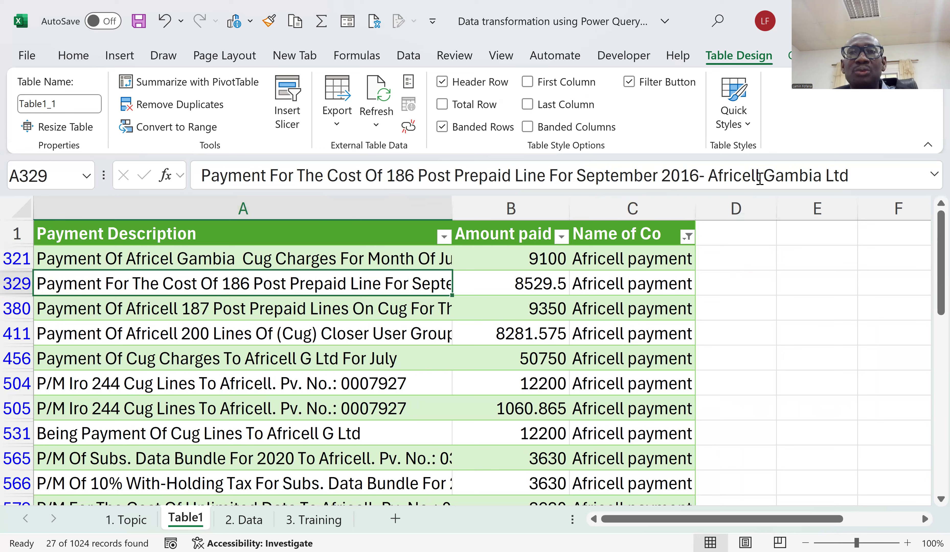
click(621, 283)
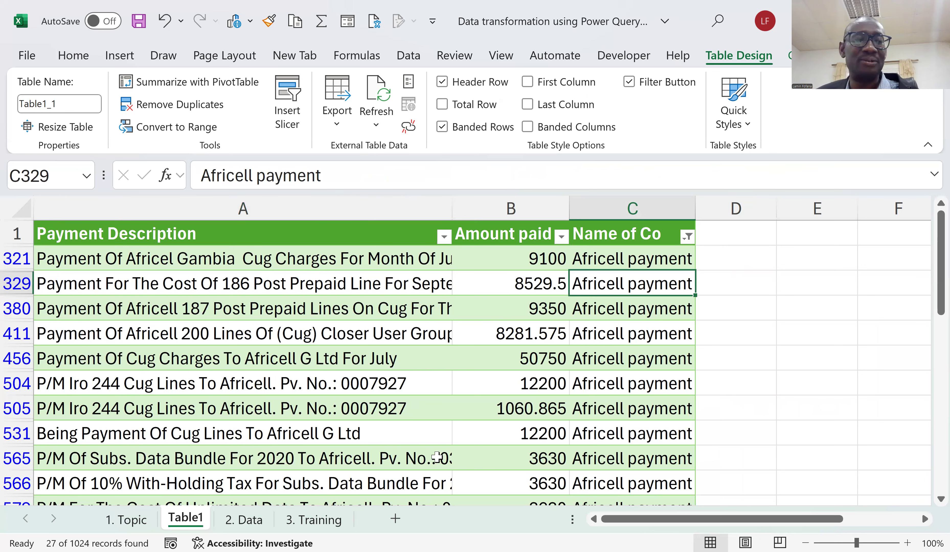
Examine the training announcement and syllabus on the 3. Training sheet, down to the bullets on data cleaning, visualization and audit working papers
click(329, 521)
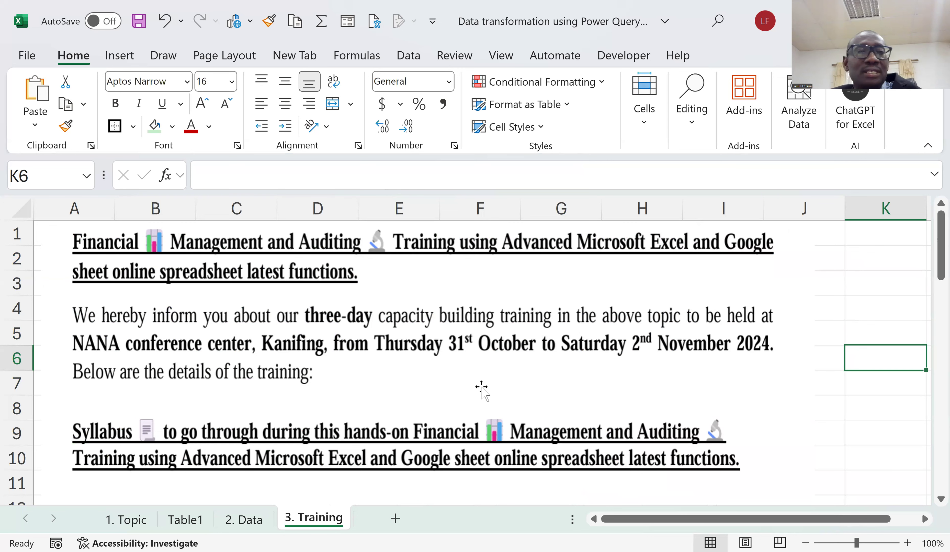
scroll(479, 392, down, 1)
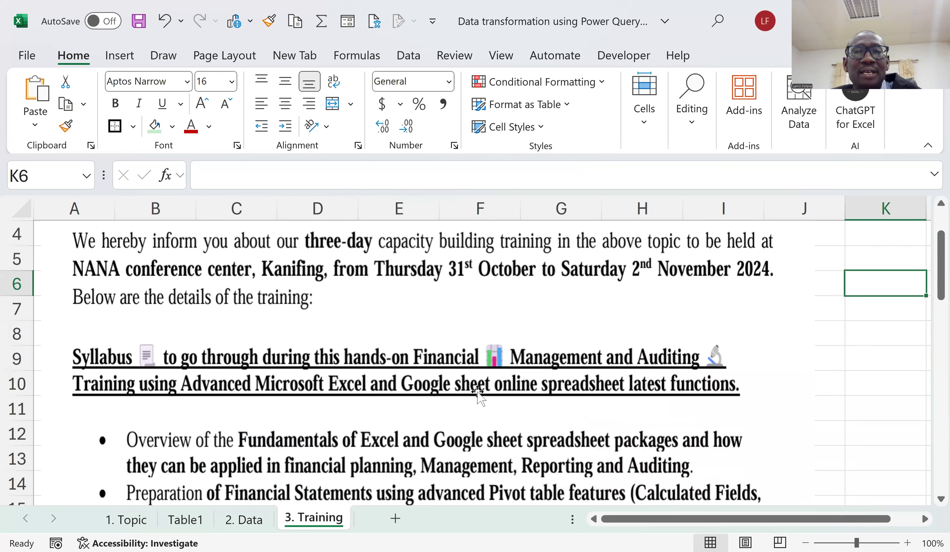
scroll(477, 396, down, 3)
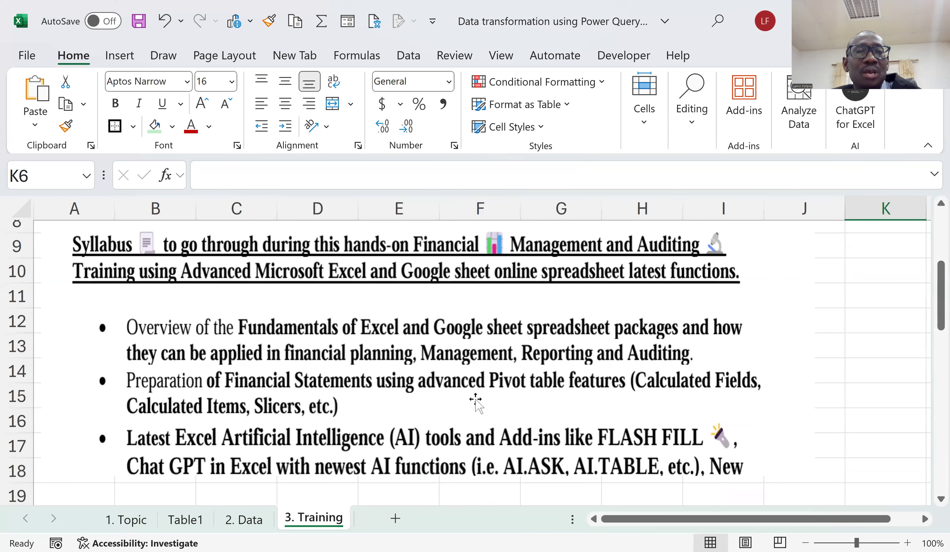
scroll(477, 403, up, 1)
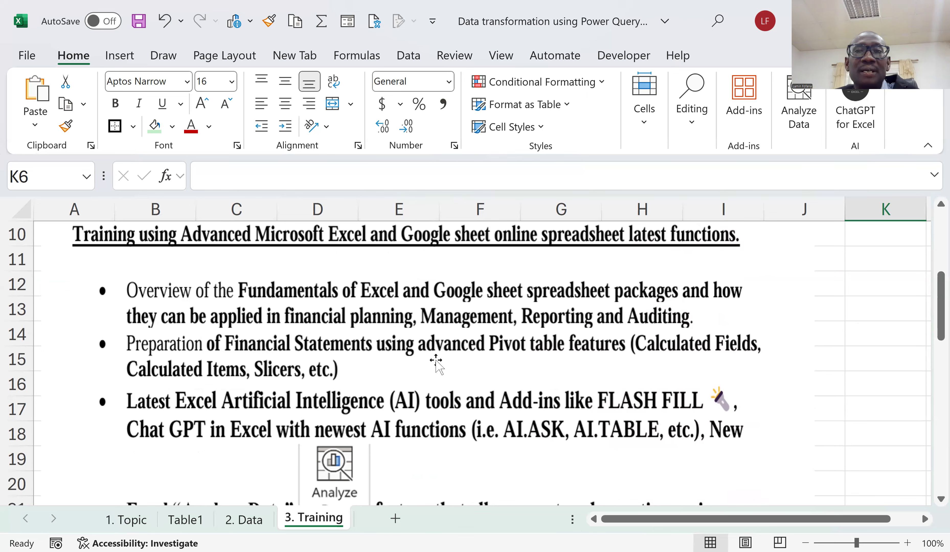
scroll(432, 352, down, 3)
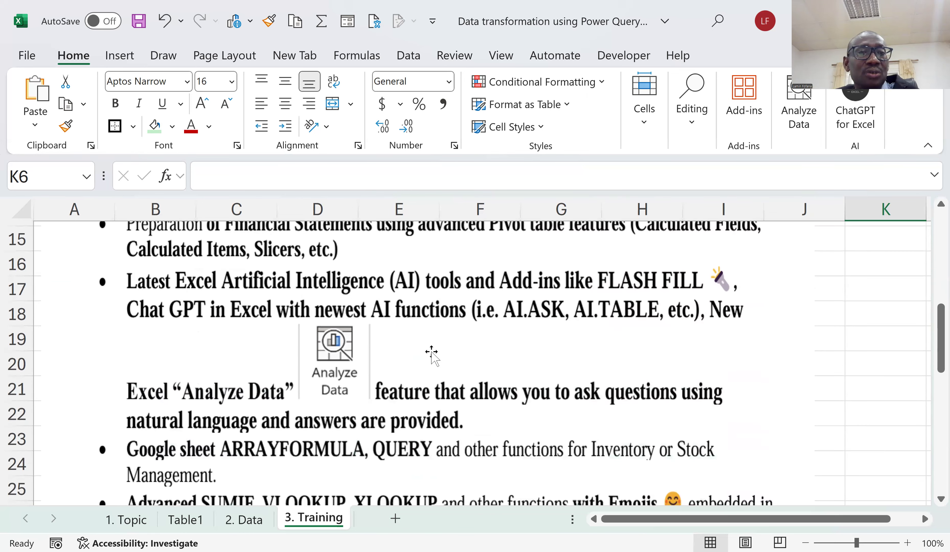
scroll(432, 353, down, 2)
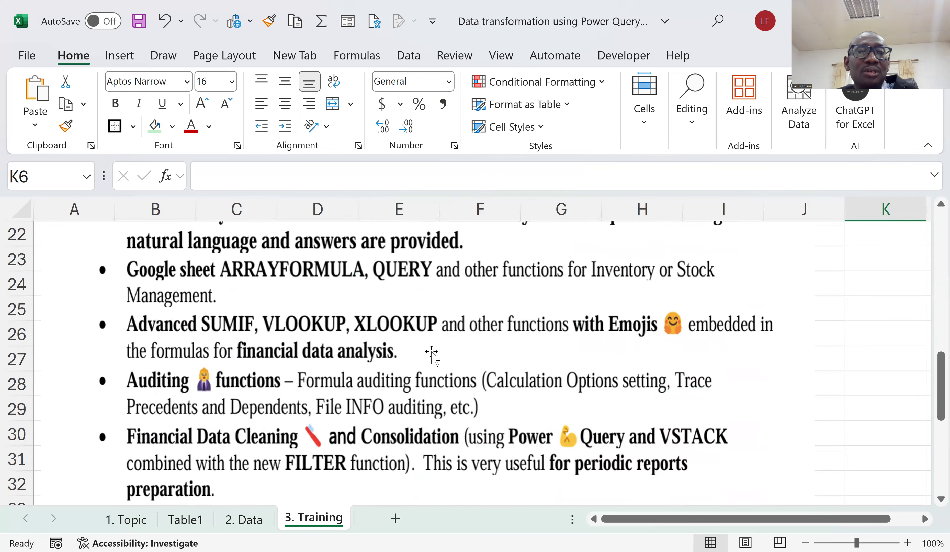
scroll(432, 355, down, 1)
scroll(431, 353, down, 1)
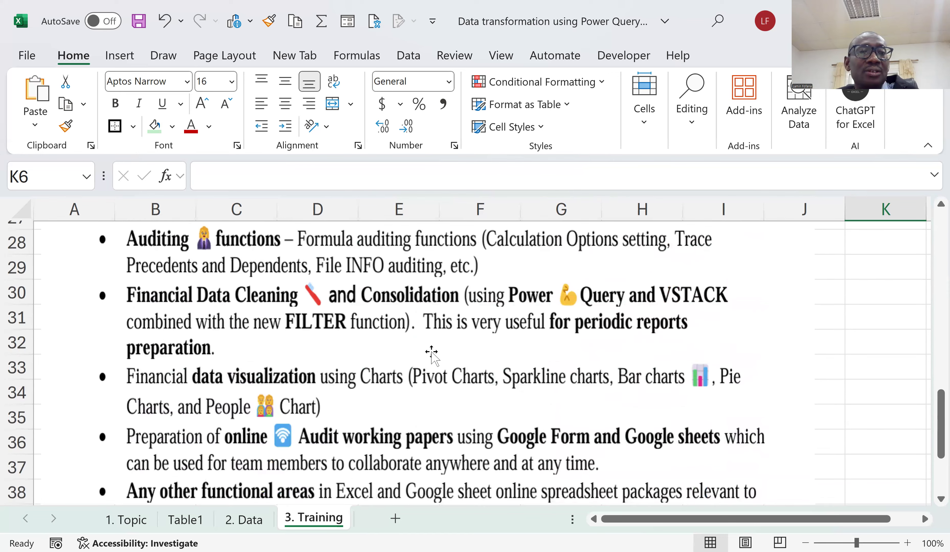
scroll(432, 353, down, 1)
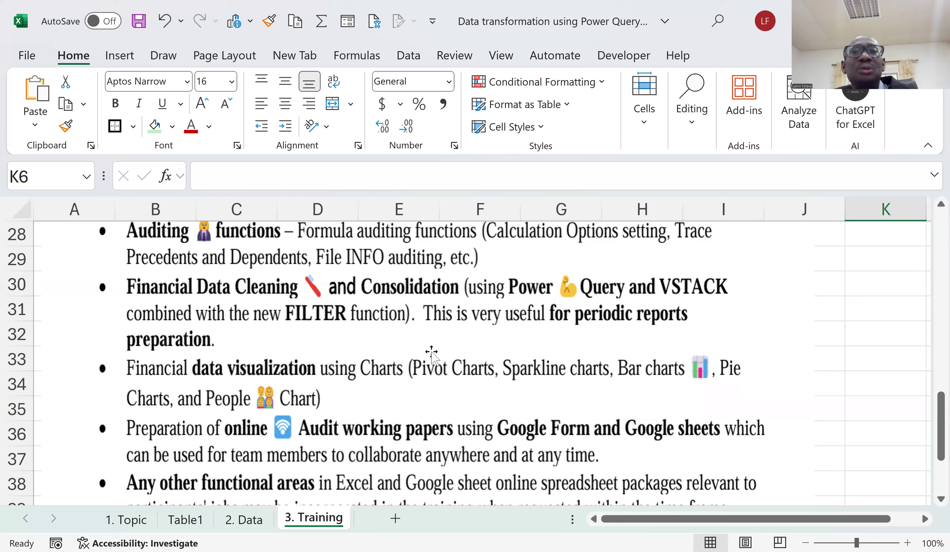
click(754, 158)
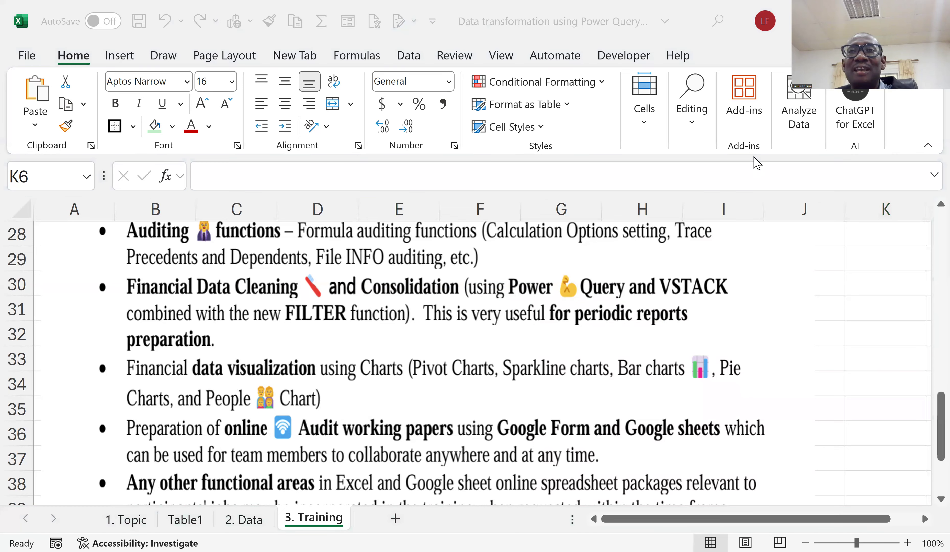